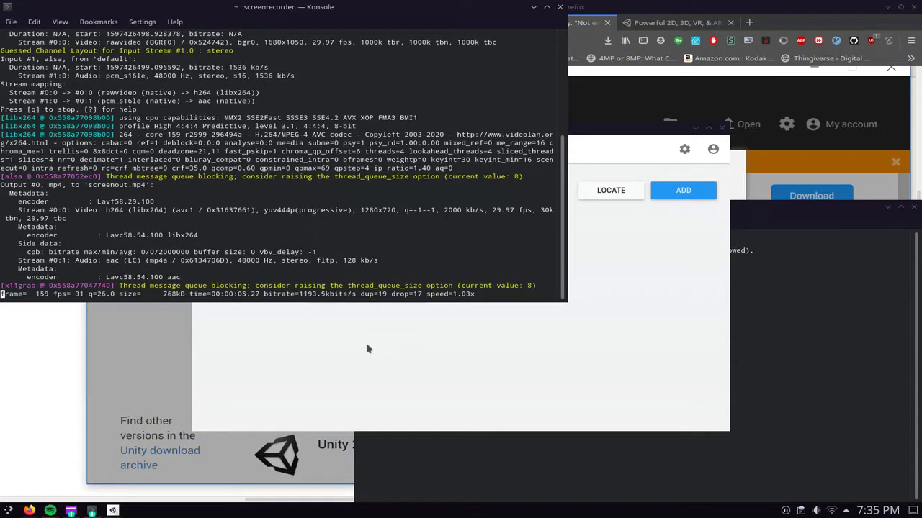
# Switch to the Unity forum thread in Firefox and examine the full-size "Not enough space" screenshot.
pyautogui.click(389, 68)
pyautogui.click(386, 336)
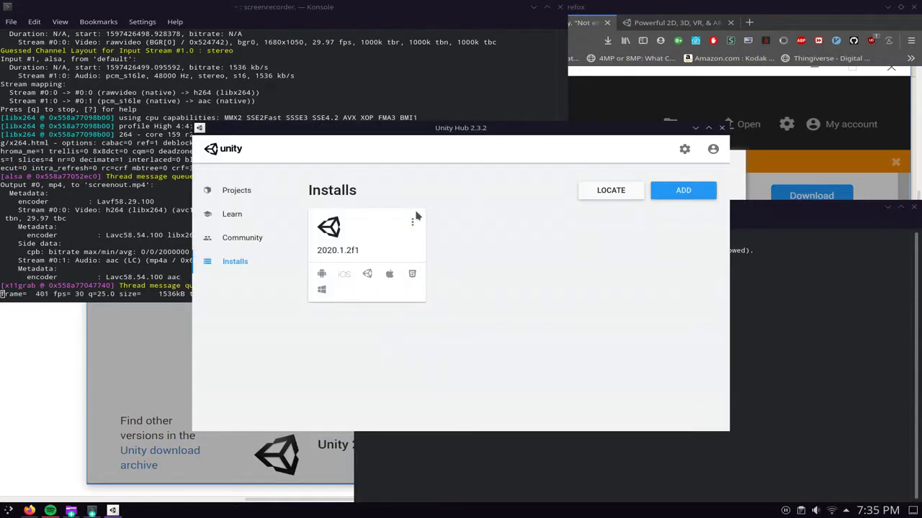
pyautogui.click(55, 359)
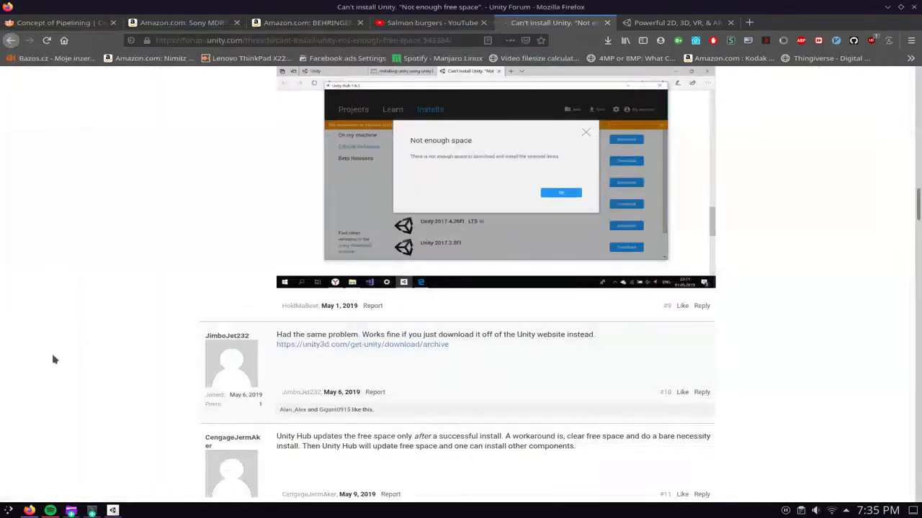
pyautogui.click(345, 230)
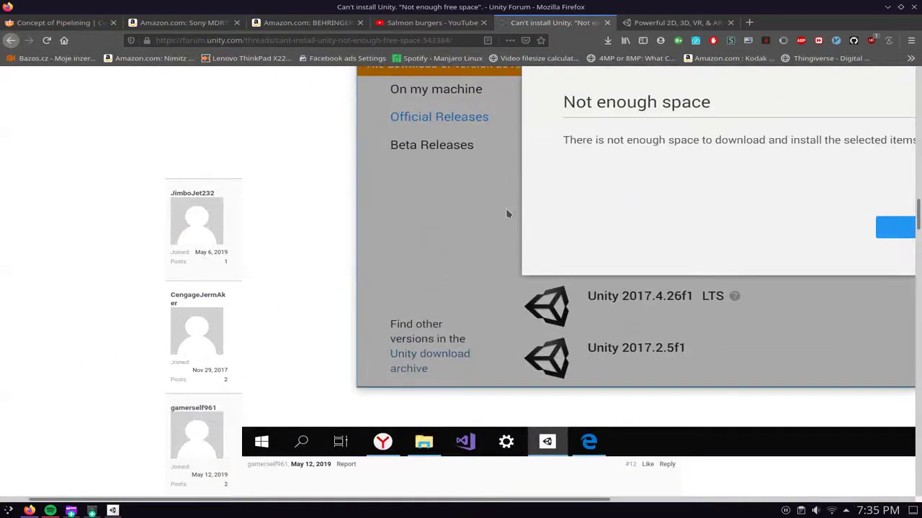
pyautogui.scroll(1, 451, 284)
pyautogui.hscroll(4, 543, 353)
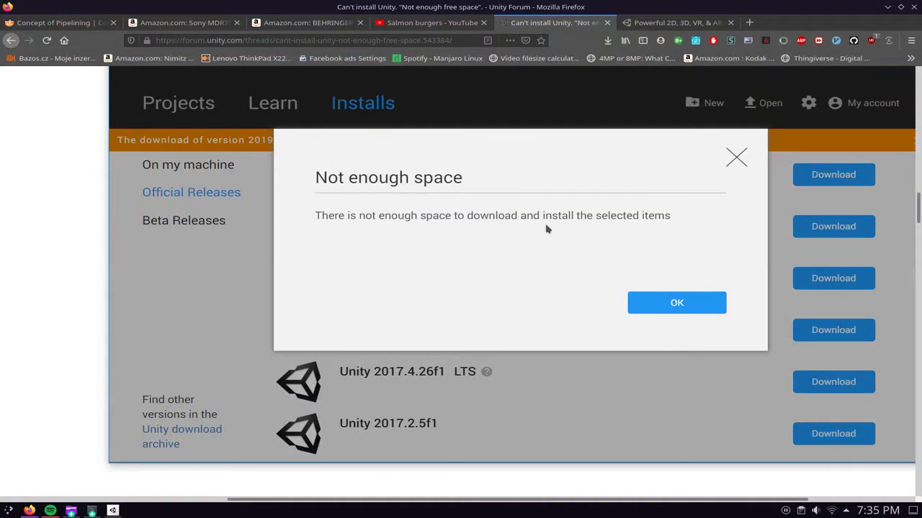
pyautogui.scroll(1, 487, 246)
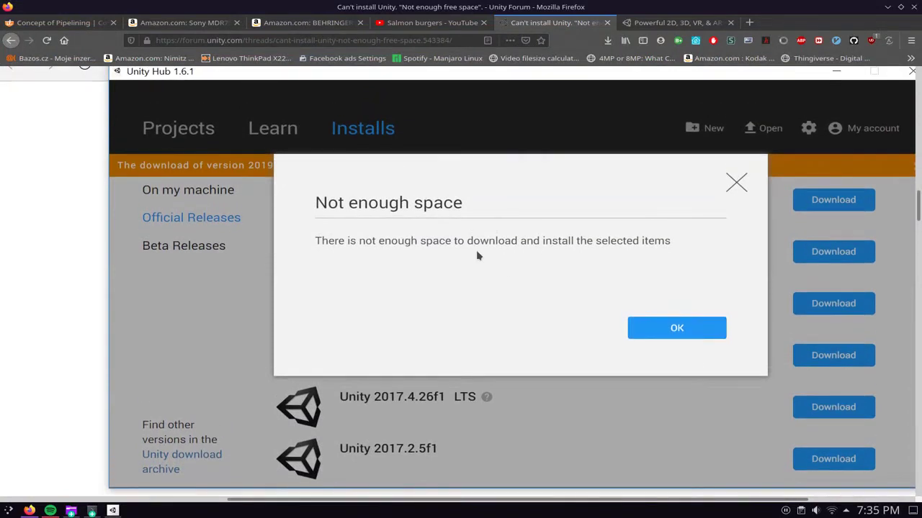
pyautogui.scroll(2, 377, 263)
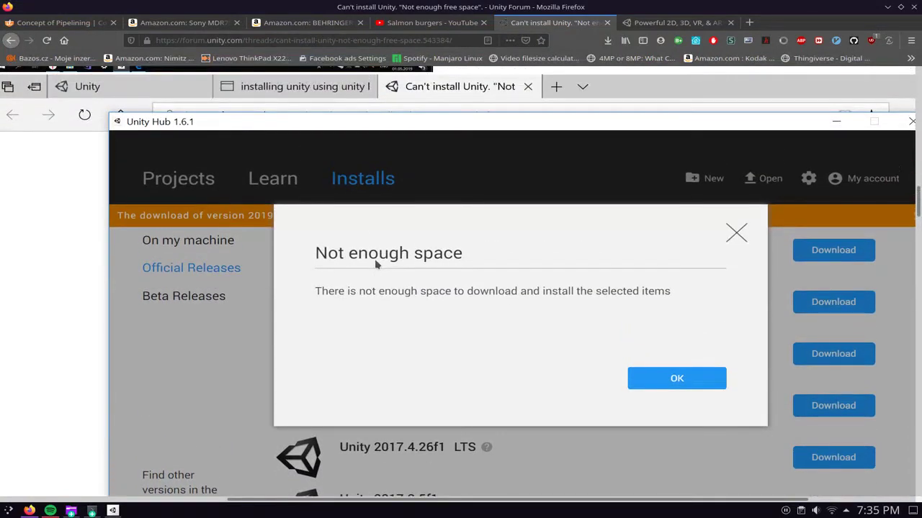
pyautogui.scroll(-2, 375, 265)
pyautogui.click(322, 291)
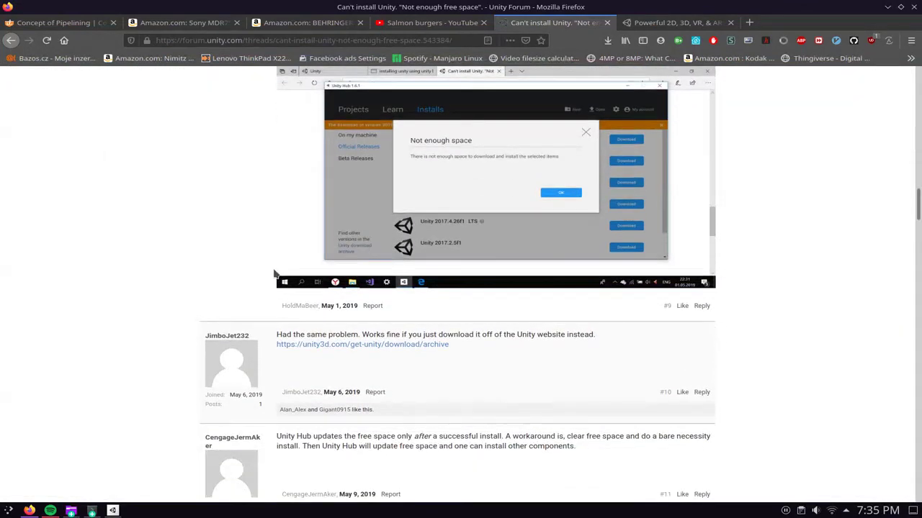
# View the forum post's "Add components to your install" screenshot and close the Salmon burgers YouTube page.
pyautogui.scroll(4, 274, 272)
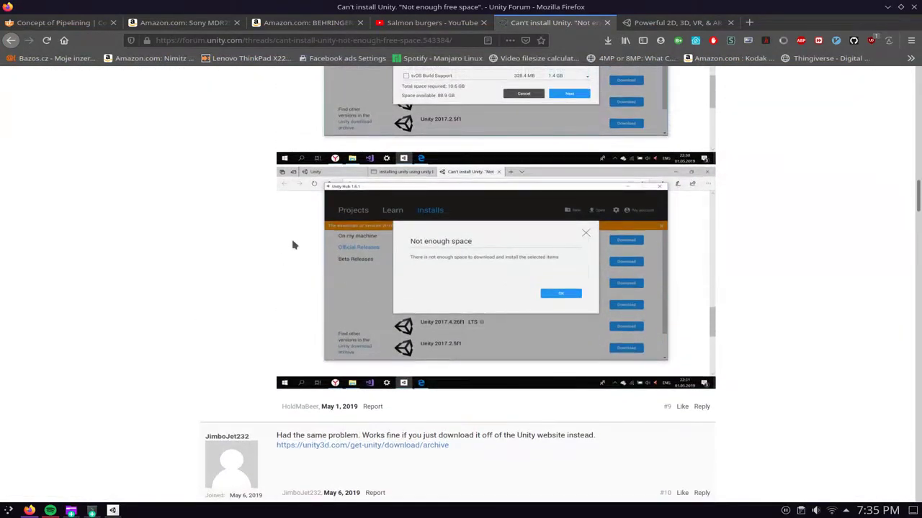
pyautogui.scroll(5, 293, 246)
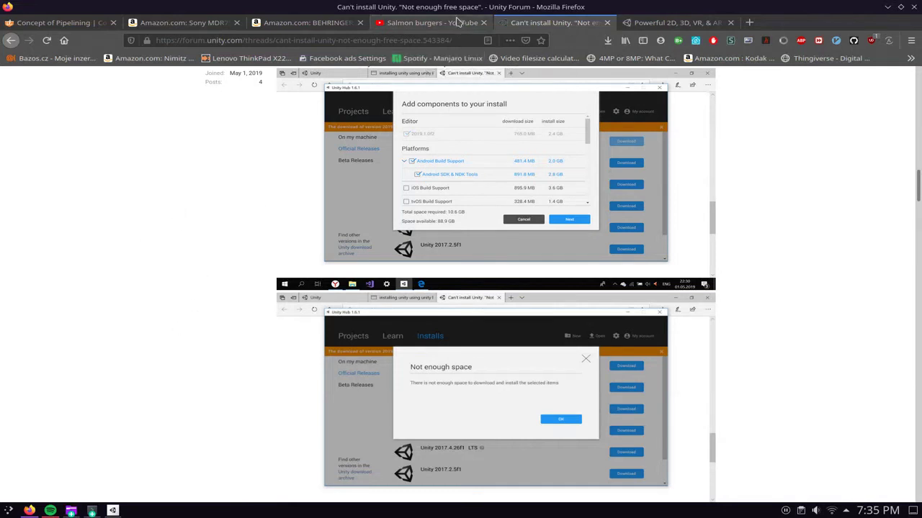
pyautogui.click(484, 22)
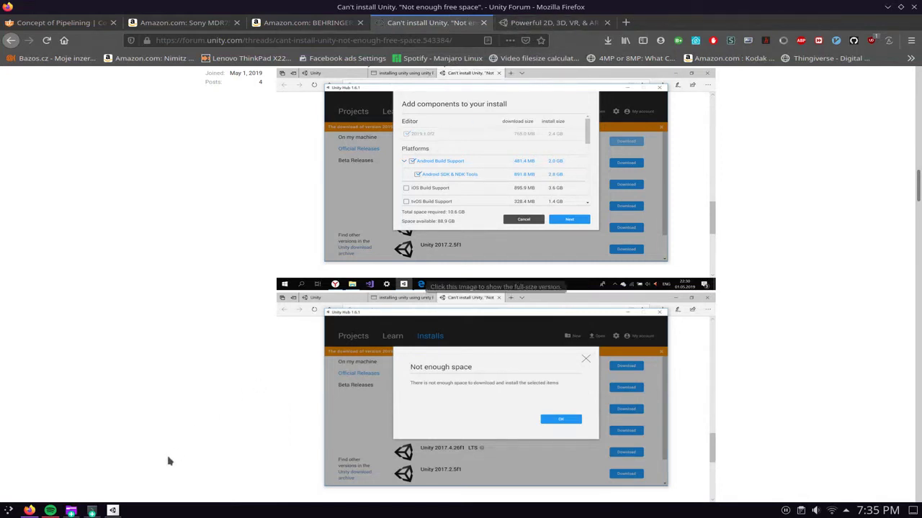
# Switch to Unity Hub and look over its Learn page, account options and list of installed versions.
pyautogui.click(112, 511)
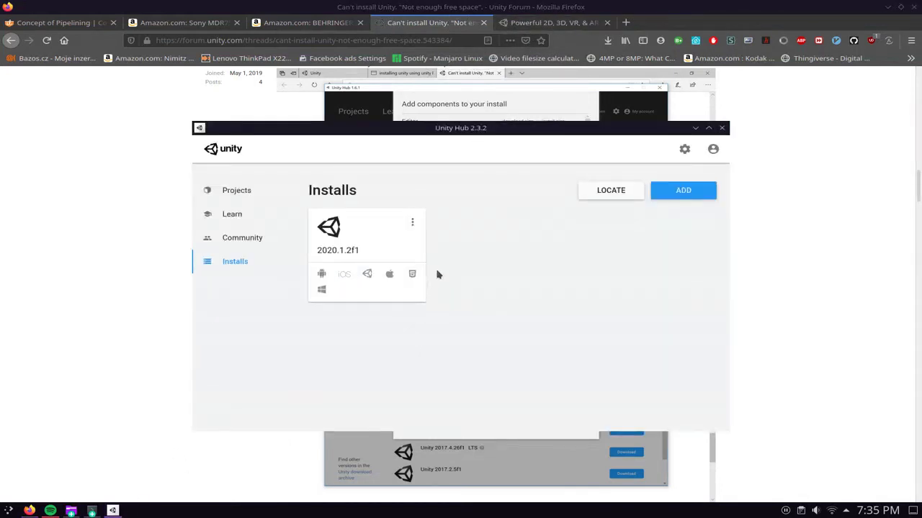
pyautogui.click(237, 215)
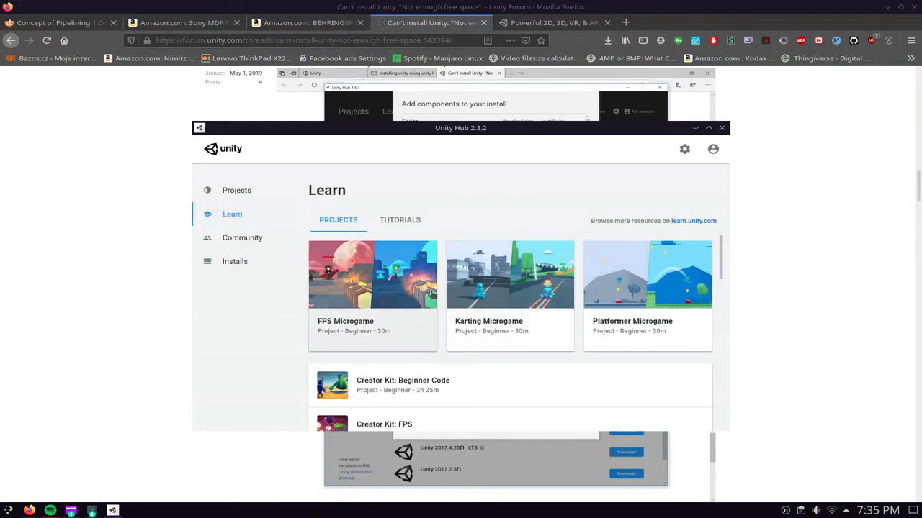
pyautogui.click(712, 149)
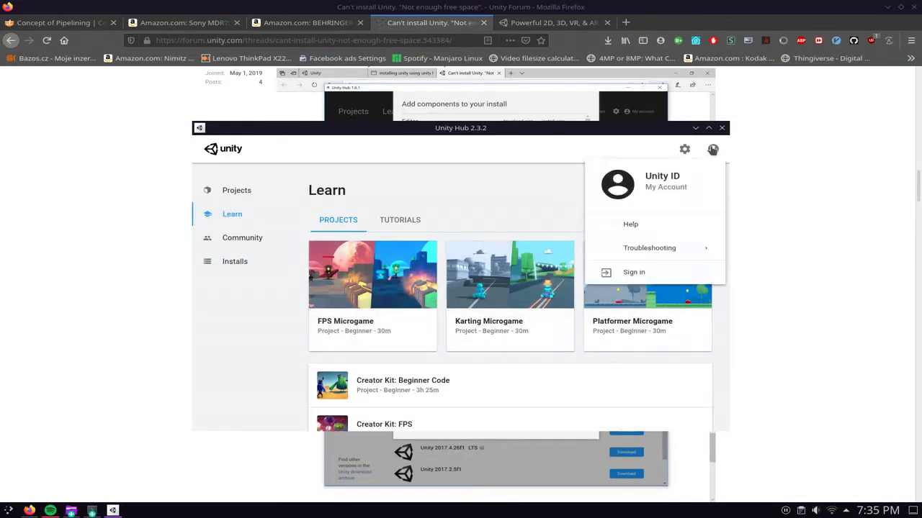
pyautogui.click(547, 154)
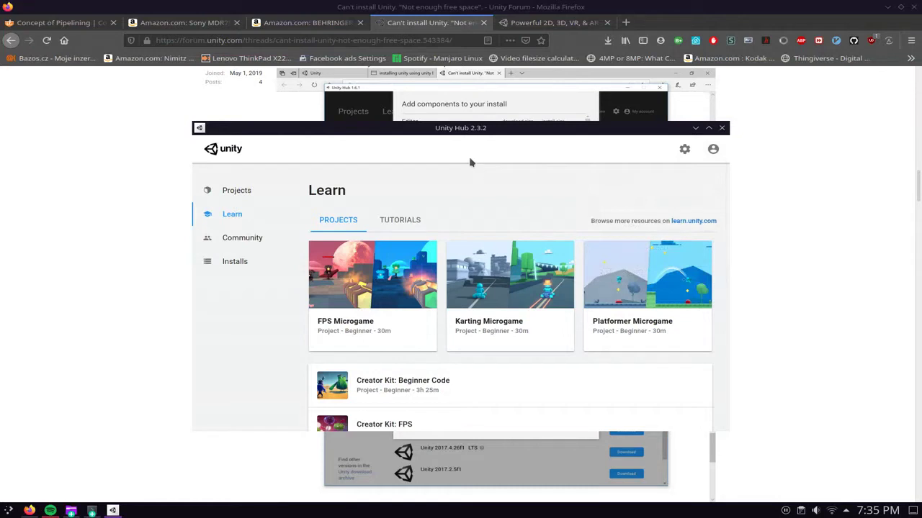
pyautogui.click(255, 265)
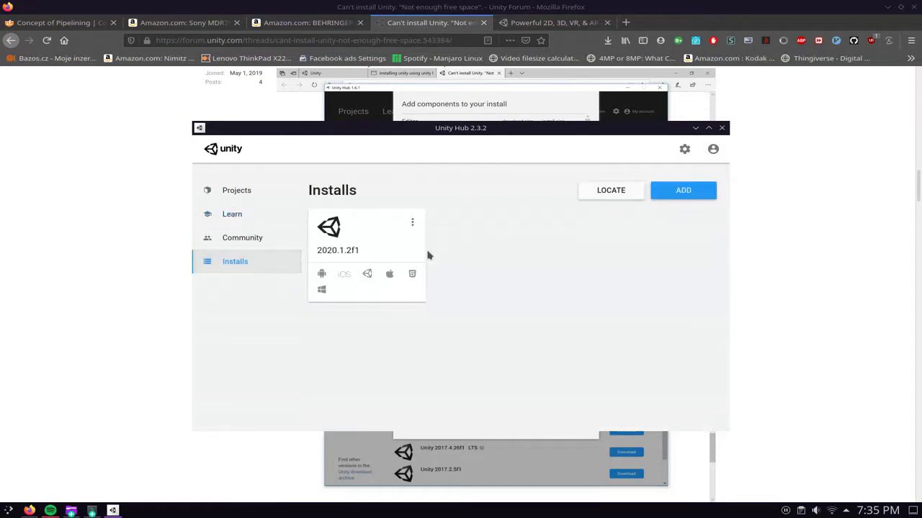
# Try to install Unity 2019.4.8f1 (LTS) with Android SDK & NDK Tools included, accepting the Android license terms.
pyautogui.click(675, 190)
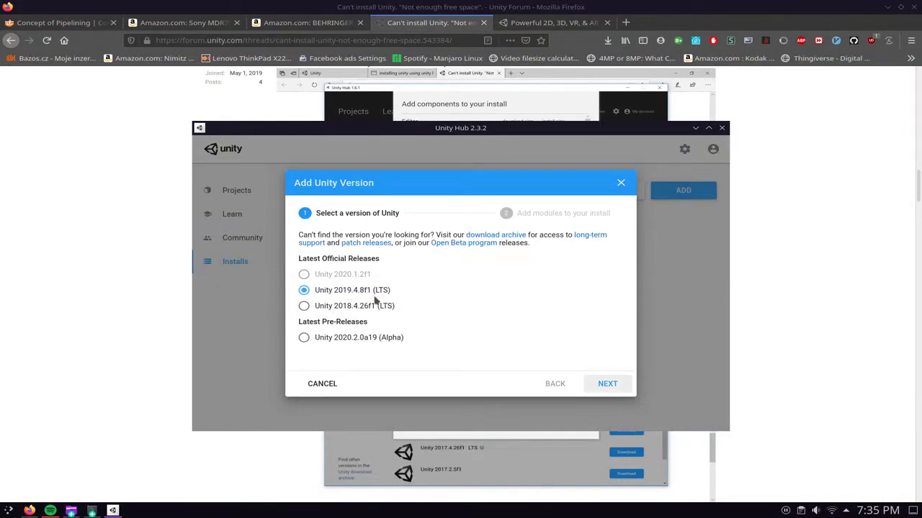
pyautogui.click(604, 383)
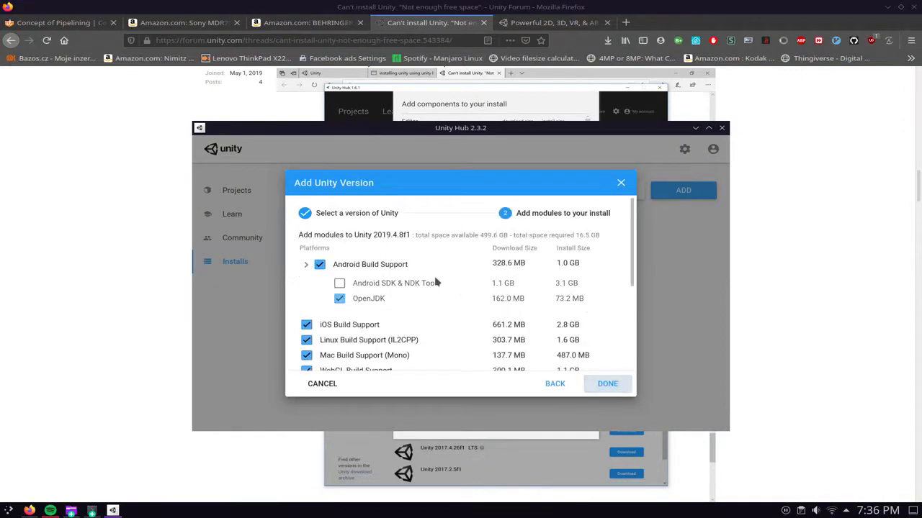
pyautogui.click(309, 264)
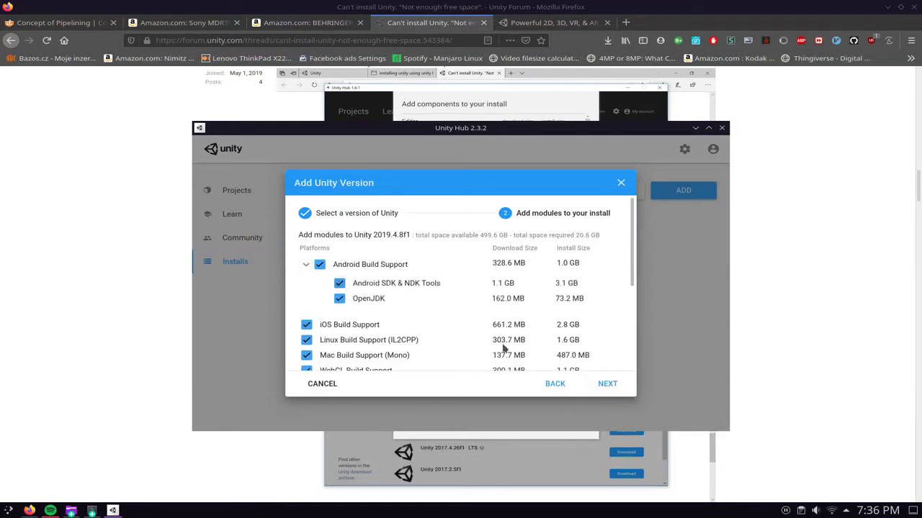
pyautogui.click(610, 385)
pyautogui.click(383, 359)
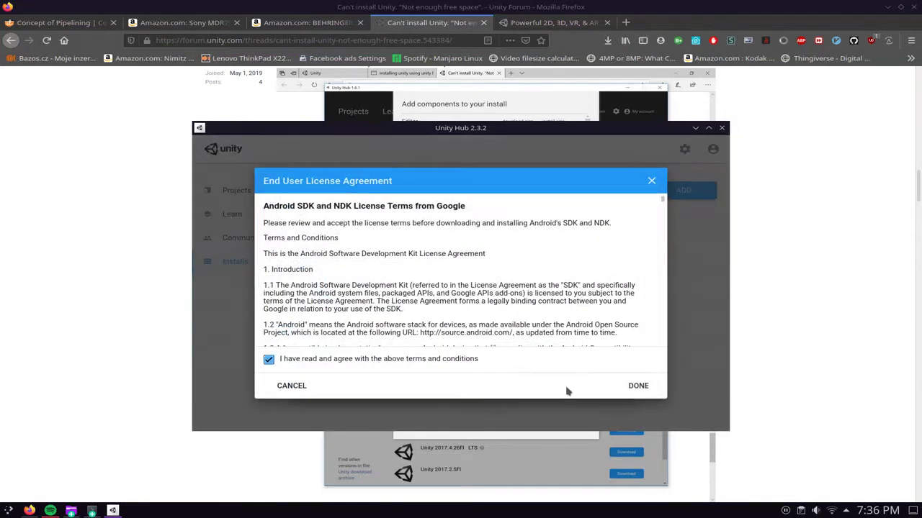
pyautogui.click(630, 387)
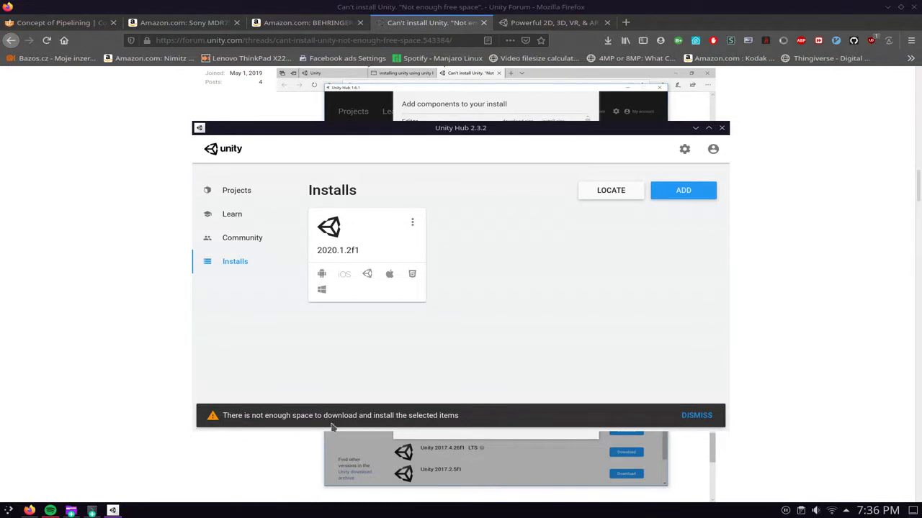
# Start adding a Unity version again, and view the Unity Store individual plans page and its address in Firefox.
pyautogui.click(680, 192)
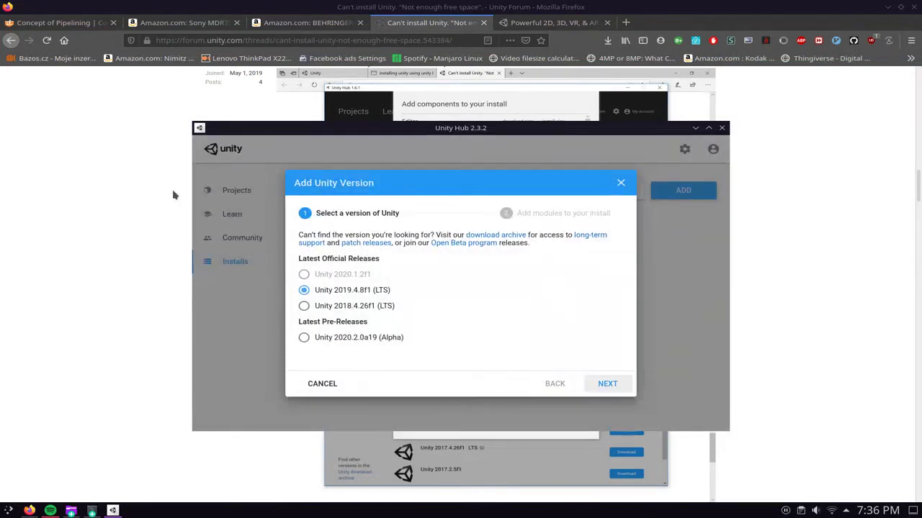
pyautogui.click(177, 195)
pyautogui.click(536, 24)
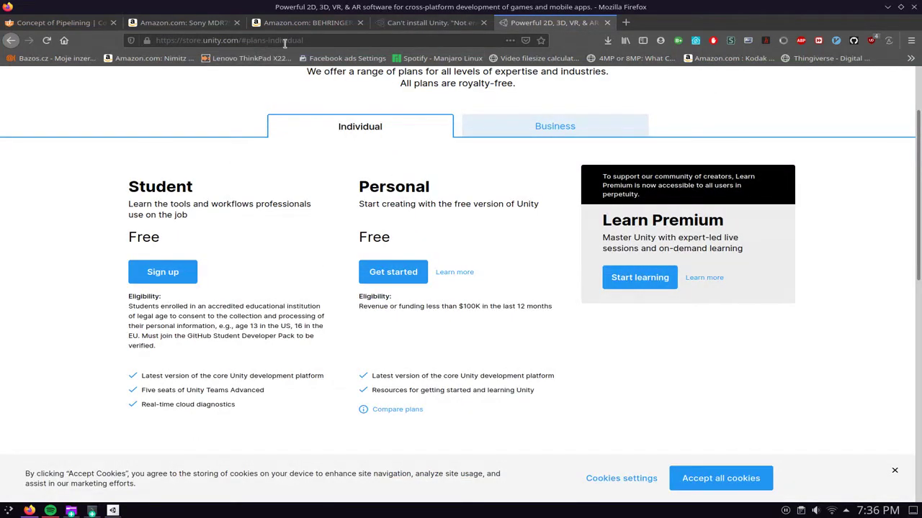
pyautogui.click(249, 41)
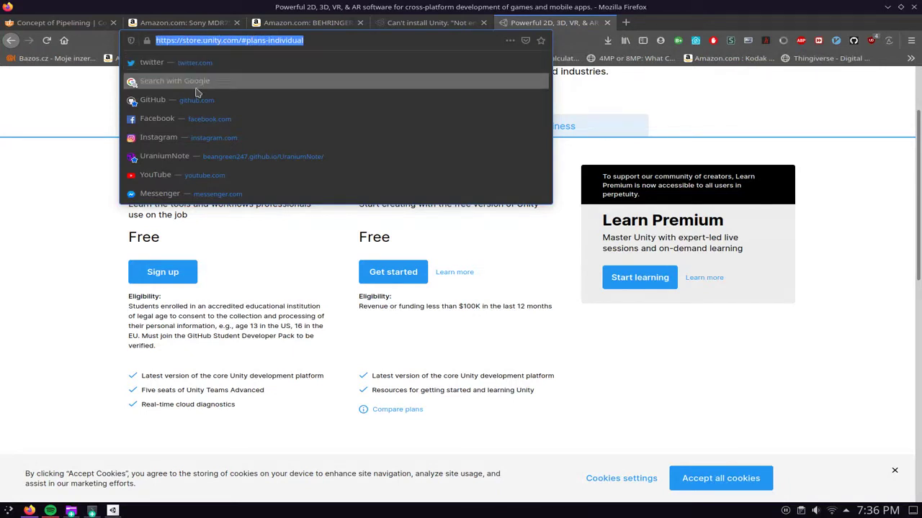
pyautogui.click(92, 173)
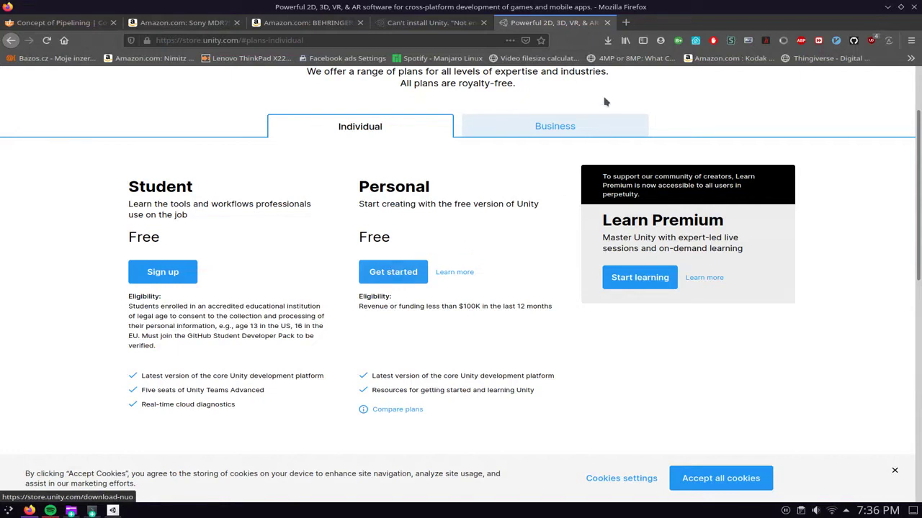
# Check the browser's recent downloads and show the Downloads folder in Dolphin alongside Unity Hub.
pyautogui.click(608, 41)
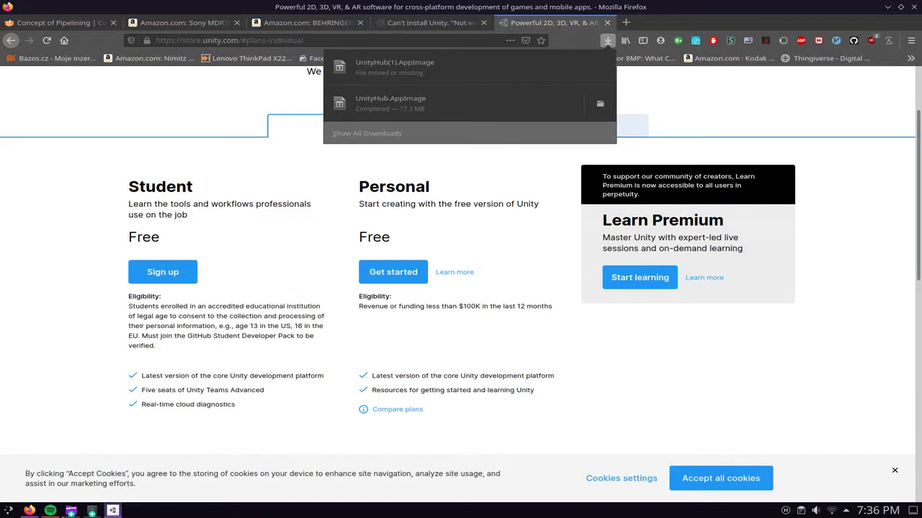
pyautogui.click(70, 511)
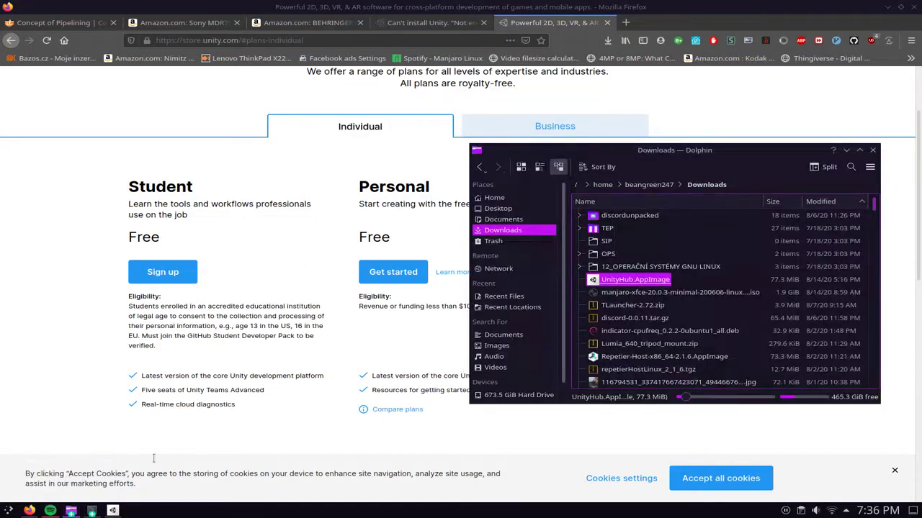
pyautogui.click(113, 510)
pyautogui.click(763, 144)
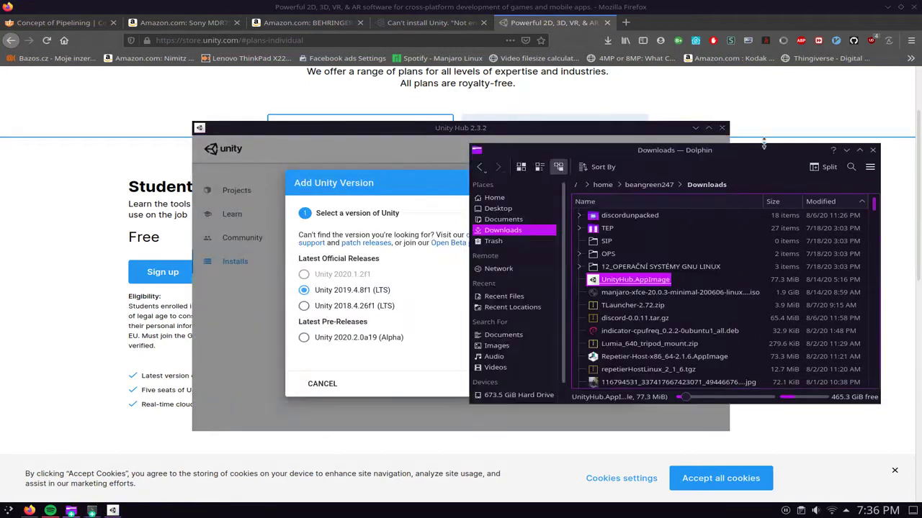
# Run UnityHub.AppImage once from the Downloads folder without integrating it into the system, and close the file manager.
pyautogui.doubleClick(631, 280)
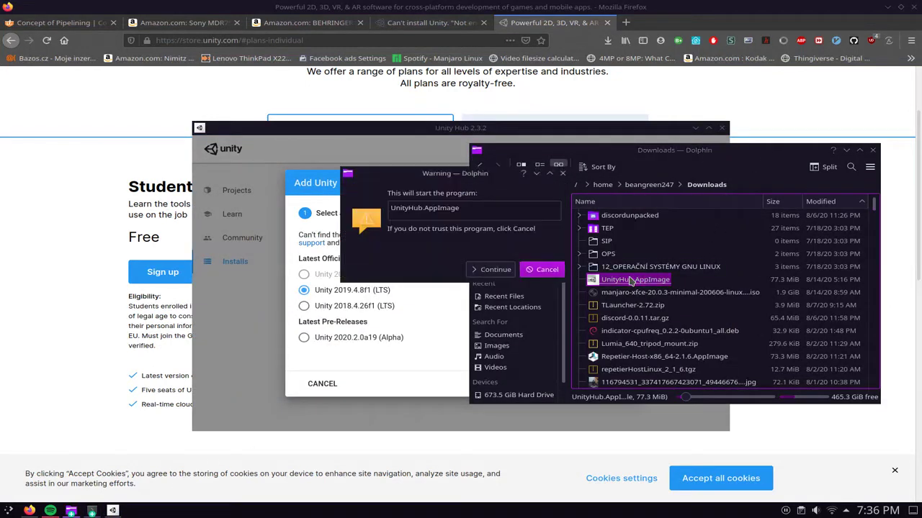
pyautogui.click(498, 269)
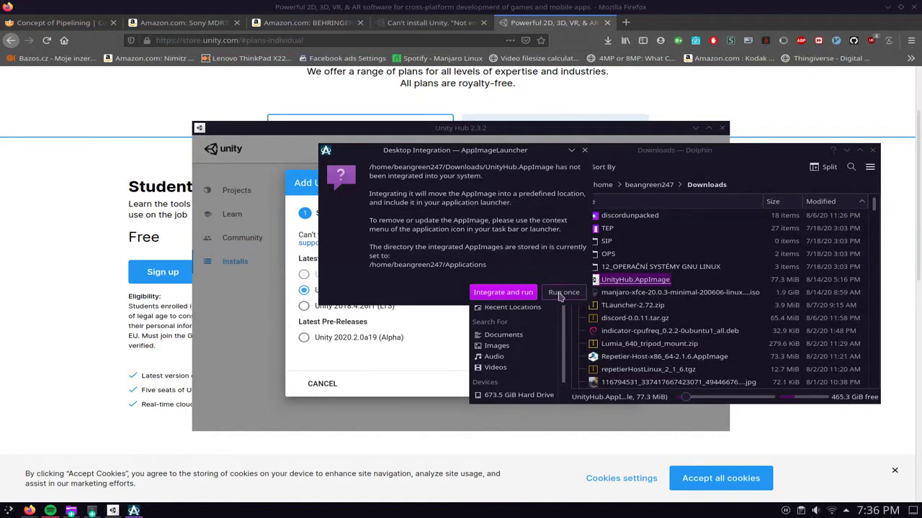
pyautogui.click(561, 293)
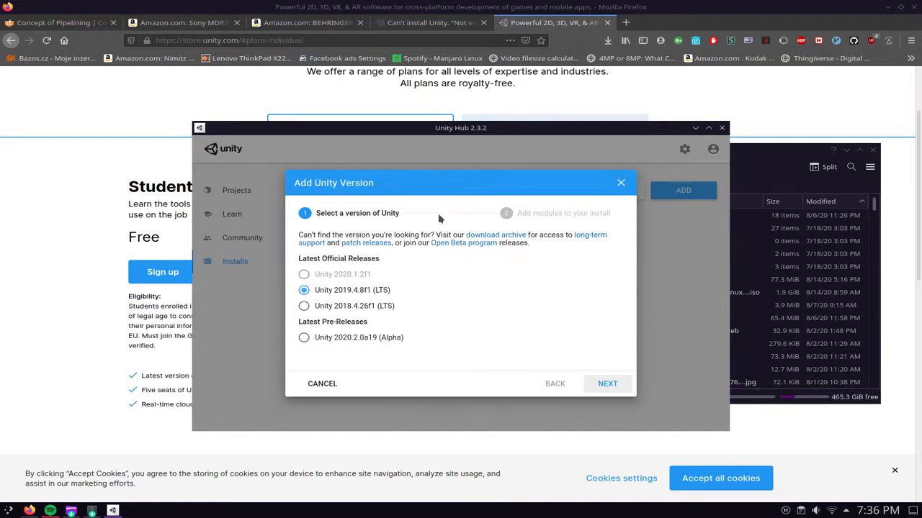
pyautogui.click(751, 152)
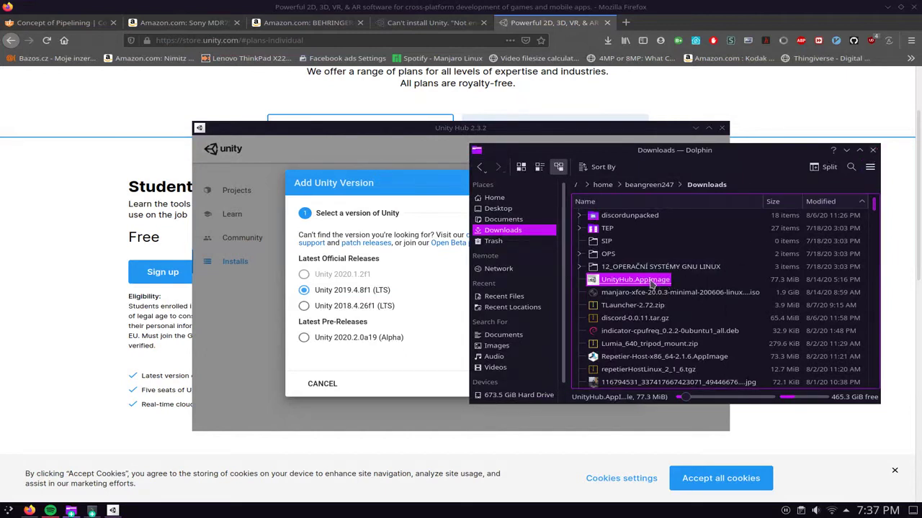
pyautogui.click(872, 150)
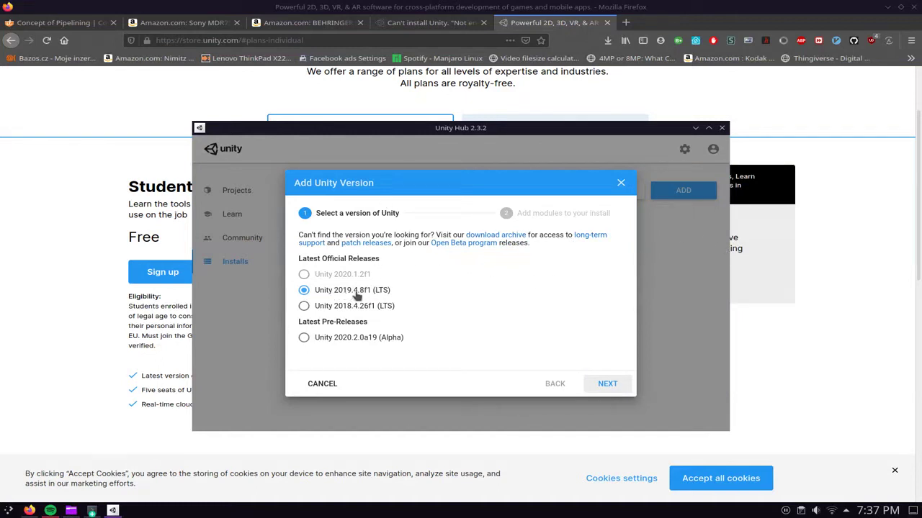
# Proceed to the modules for Unity 2019.4.8f1 (LTS) and exclude Android SDK & NDK Tools from Android Build Support.
pyautogui.click(609, 386)
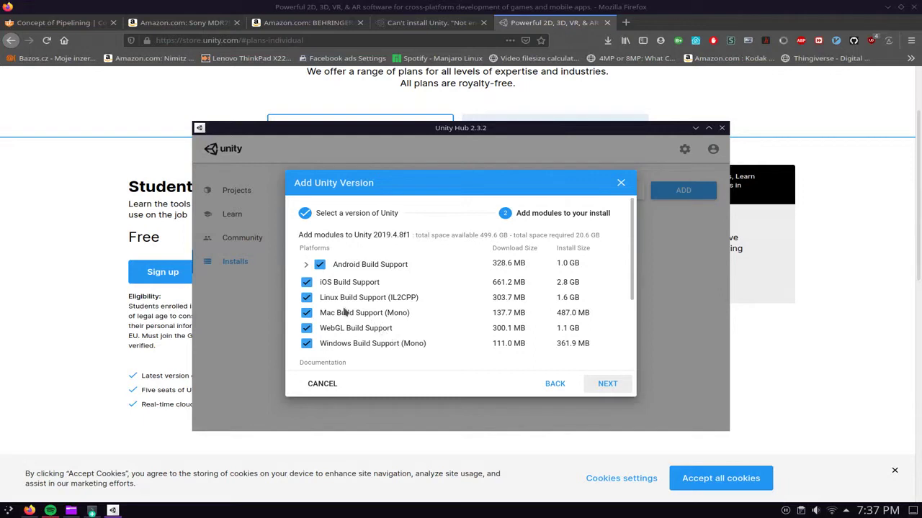
pyautogui.click(306, 265)
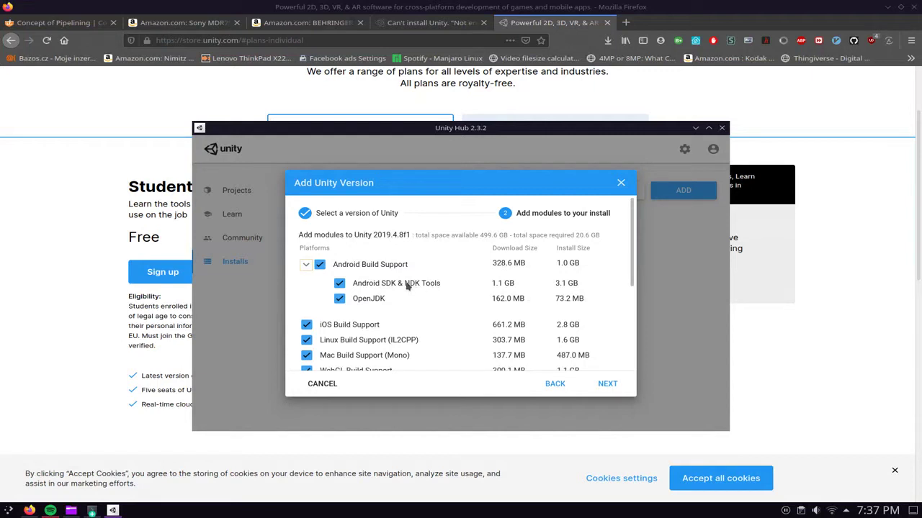
pyautogui.click(339, 283)
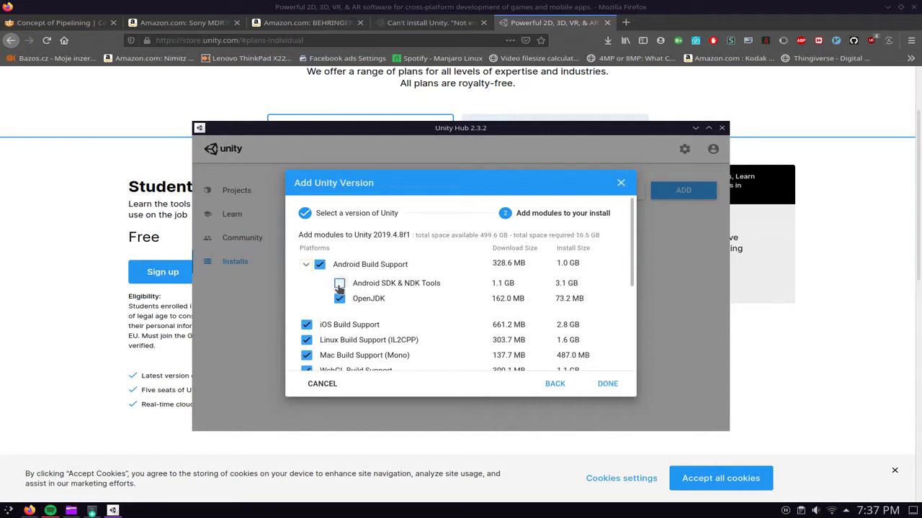
# Start installing Unity 2019.4.8f1 with the chosen modules and cancel it from the list of installs.
pyautogui.click(608, 384)
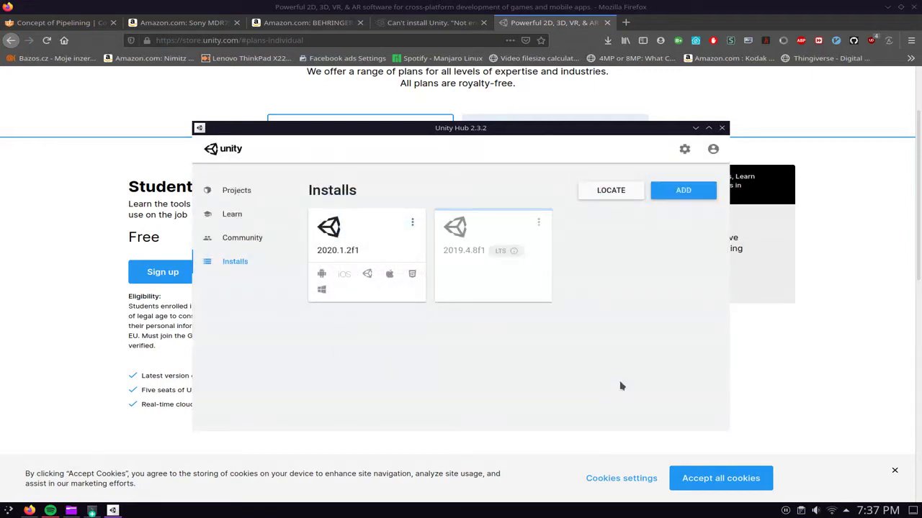
pyautogui.click(539, 224)
pyautogui.click(514, 231)
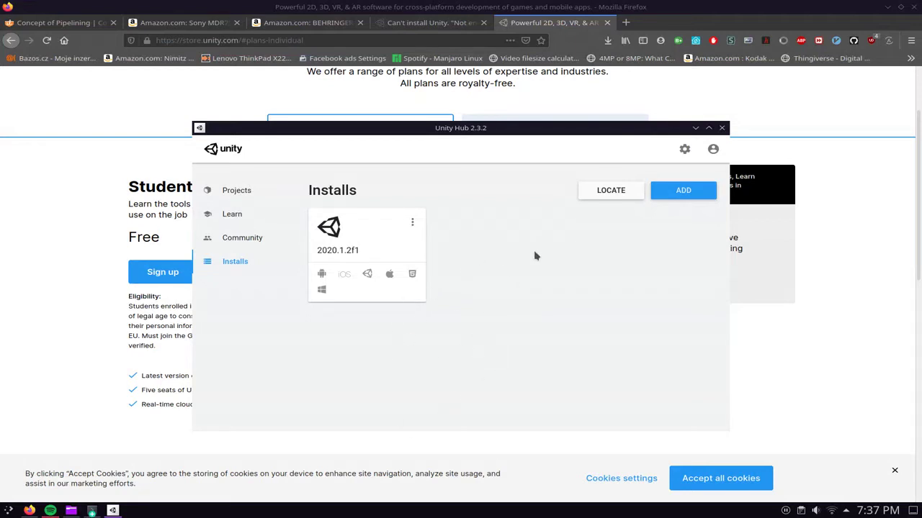
# Begin a new 3D project with Unity 2020.1.2f1 and browse to the user's home folder for its location.
pyautogui.click(242, 193)
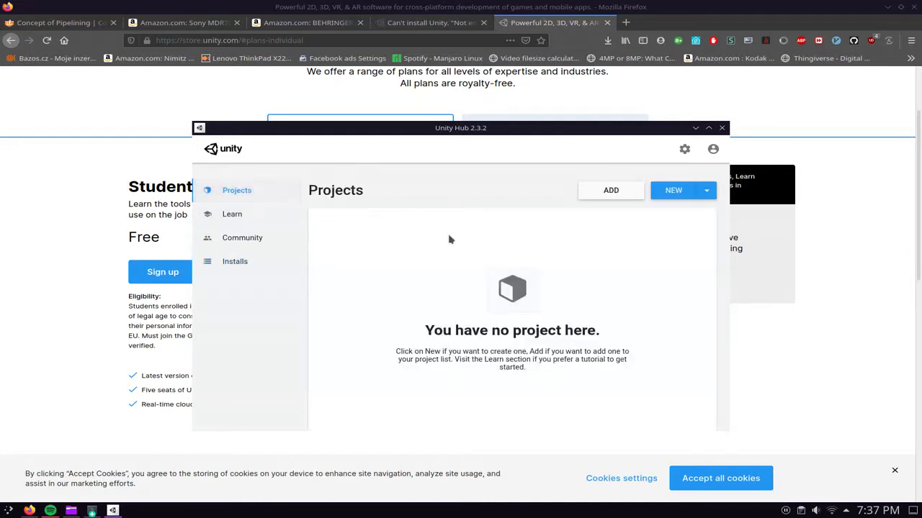
pyautogui.click(707, 190)
pyautogui.click(641, 194)
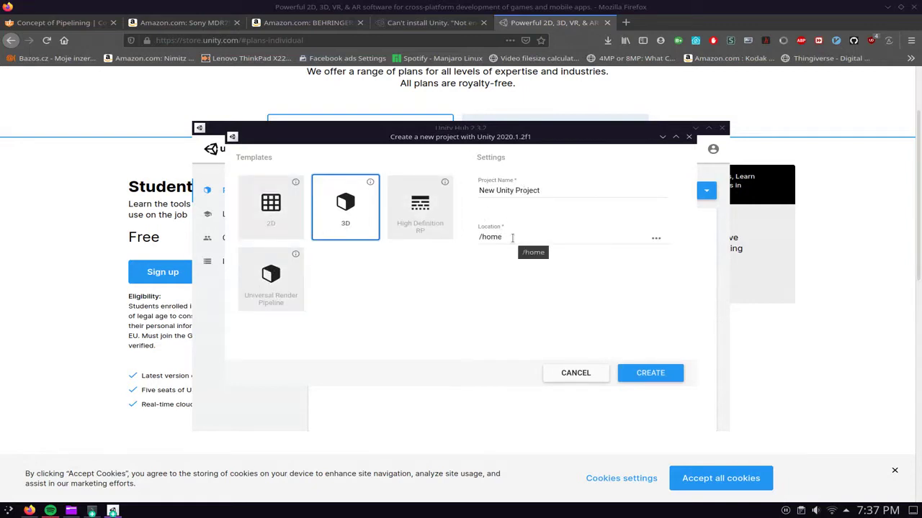
pyautogui.click(656, 241)
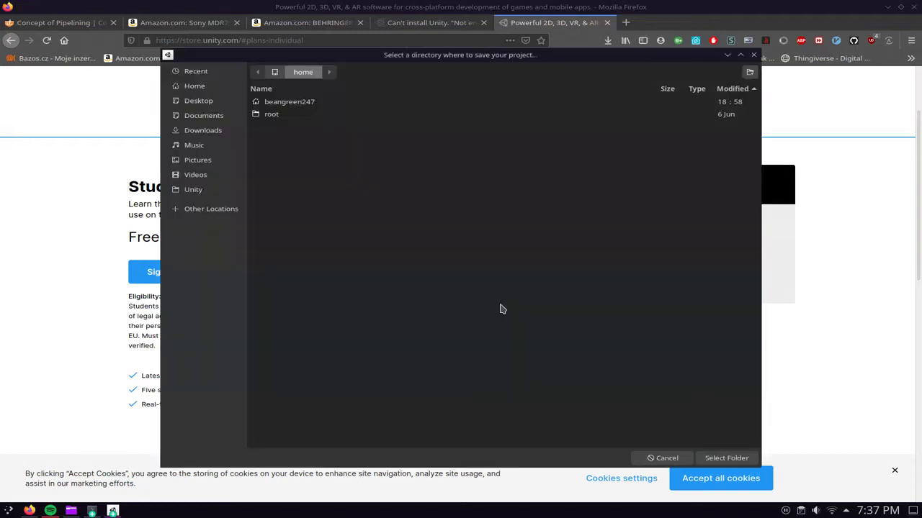
pyautogui.doubleClick(302, 106)
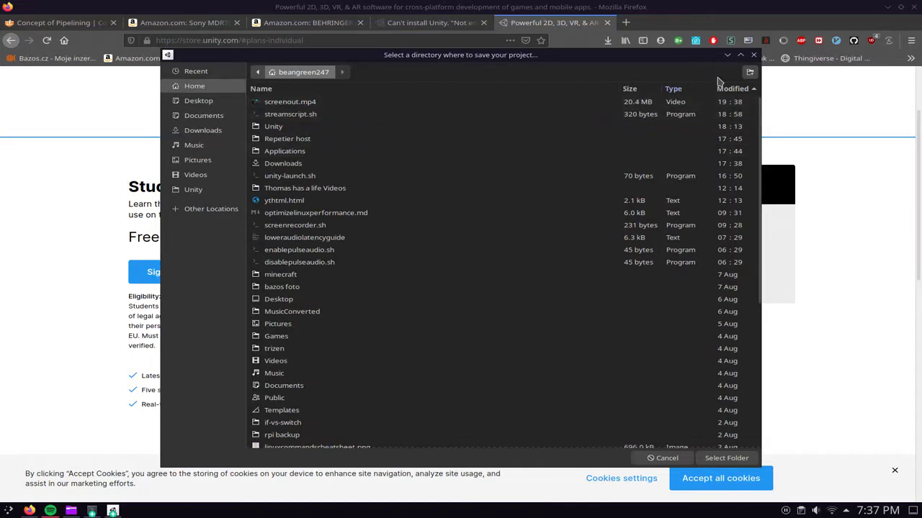
# Try to create a folder named Unity in the user's home folder.
pyautogui.click(748, 74)
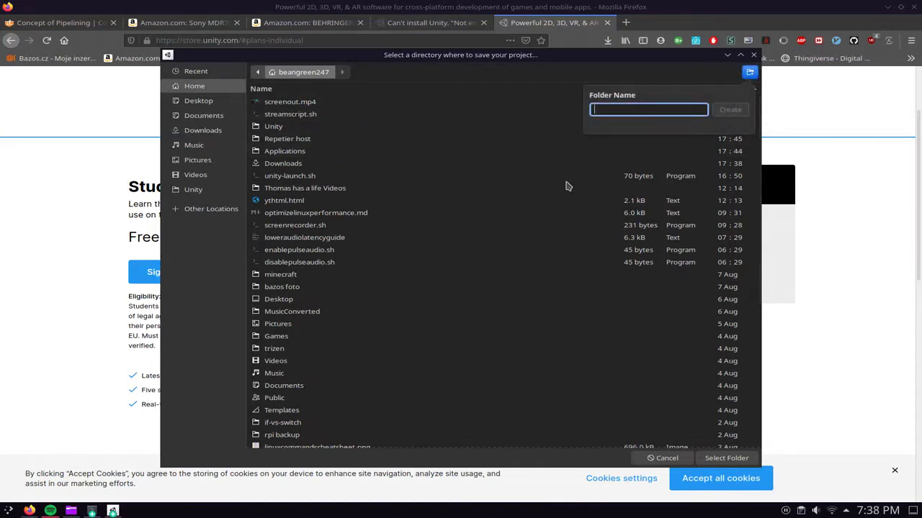
pyautogui.write('Unity')
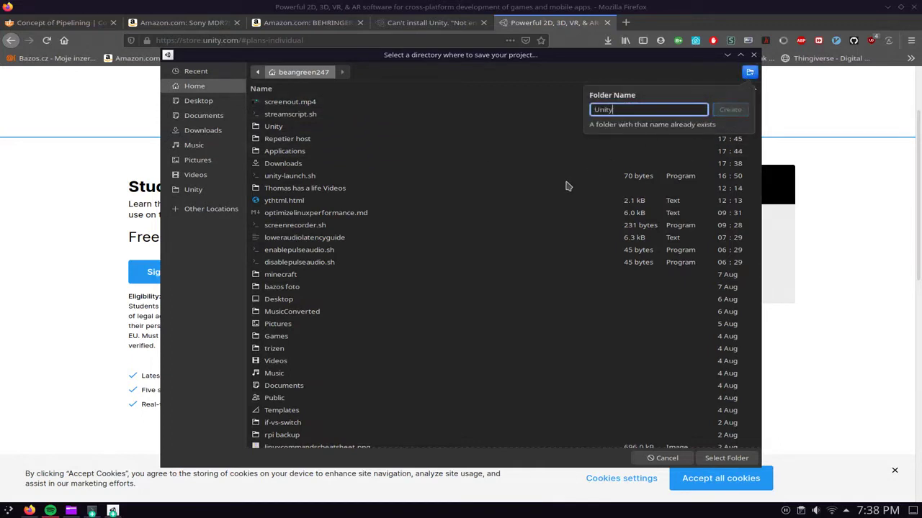
pyautogui.press('Escape')
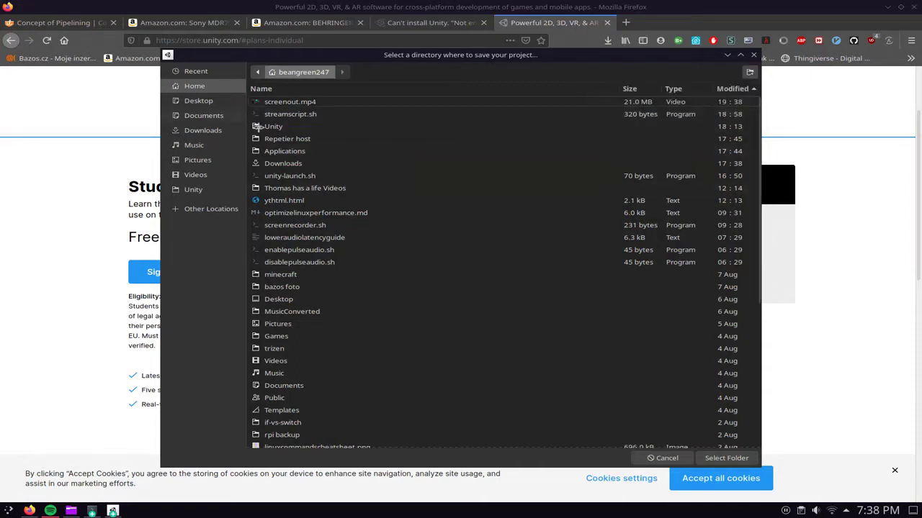
# Go to the existing Unity folder in the home folder and look inside its Unity-Installed subfolder.
pyautogui.doubleClick(290, 127)
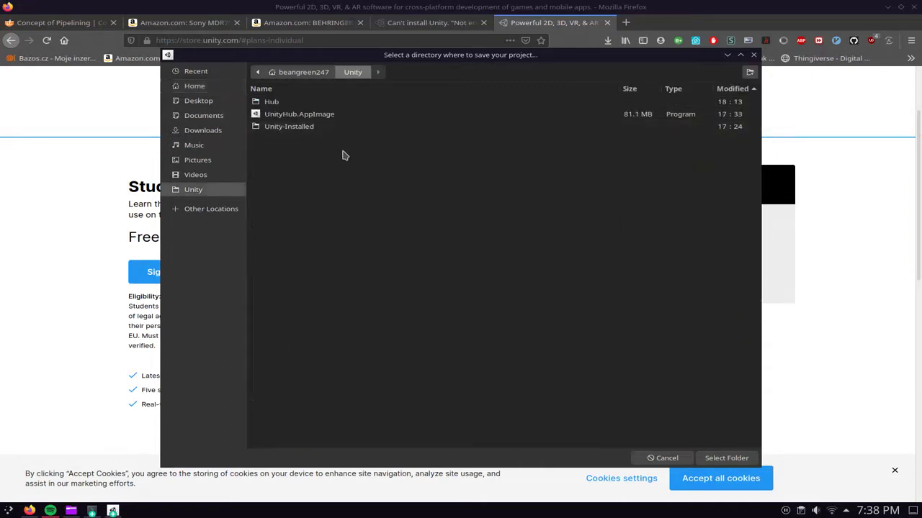
pyautogui.doubleClick(308, 128)
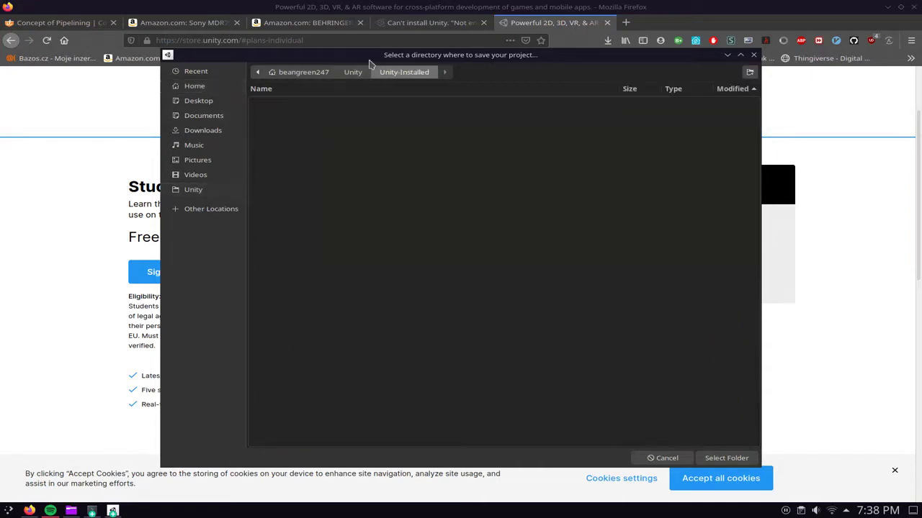
pyautogui.click(352, 73)
pyautogui.rightClick(290, 134)
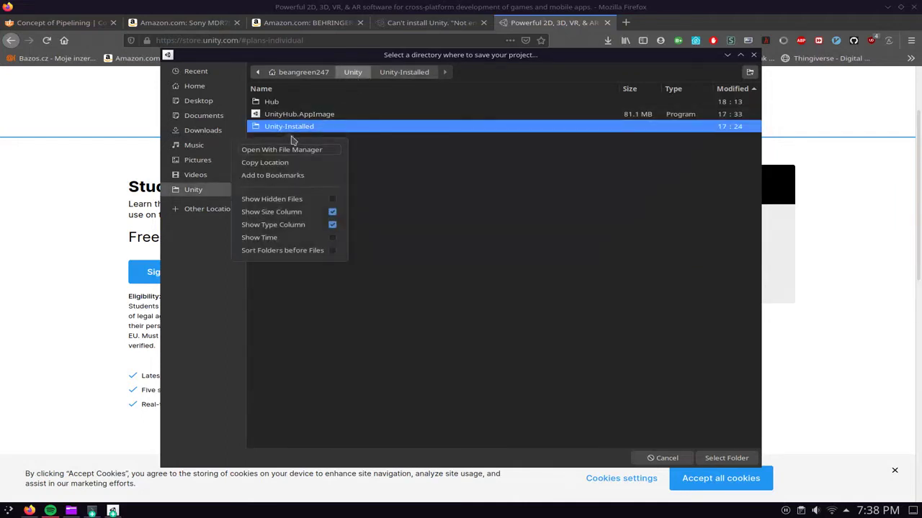
pyautogui.click(512, 180)
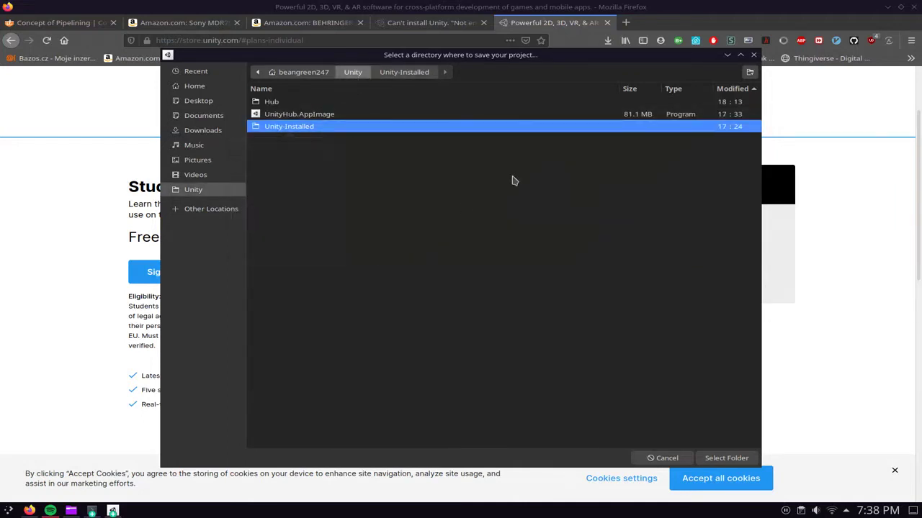
# Create a UnityProjects folder inside the Unity folder and create the 3D project New Unity Project in it.
pyautogui.click(749, 72)
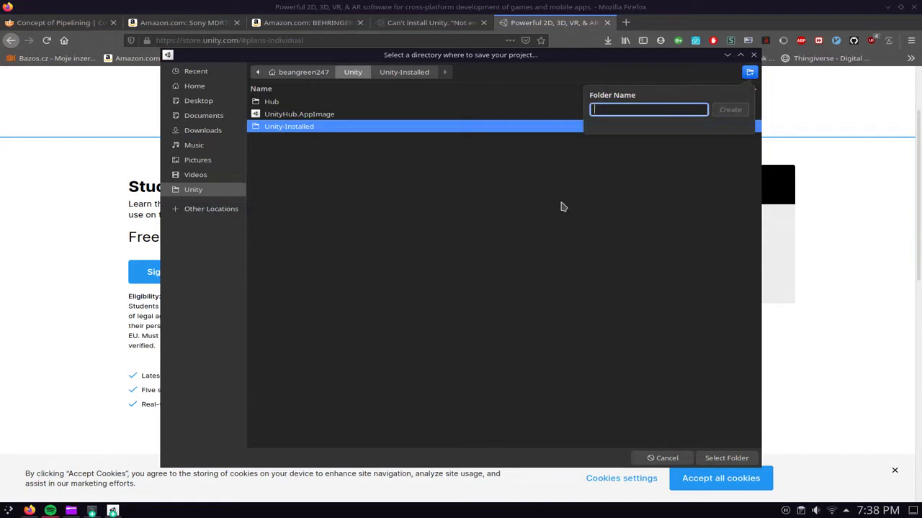
pyautogui.write('Unity')
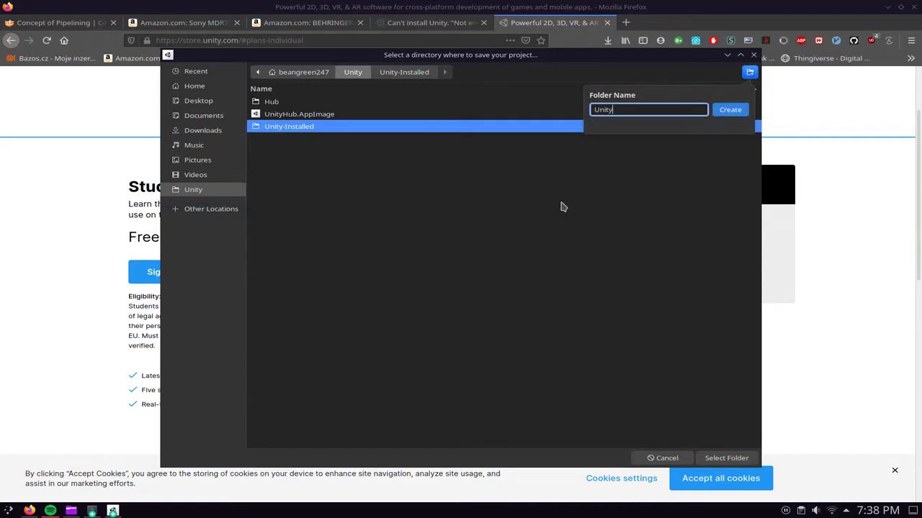
pyautogui.write('Projects')
pyautogui.press('Return')
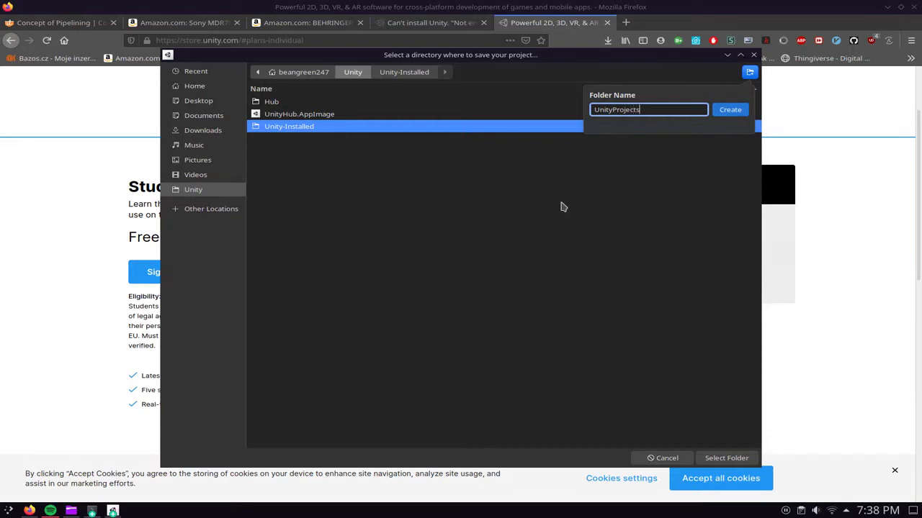
pyautogui.click(721, 458)
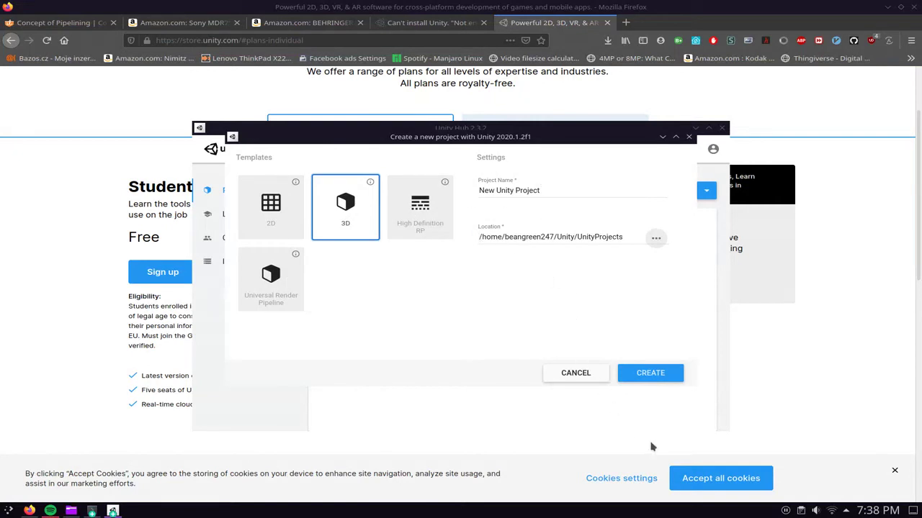
pyautogui.click(652, 379)
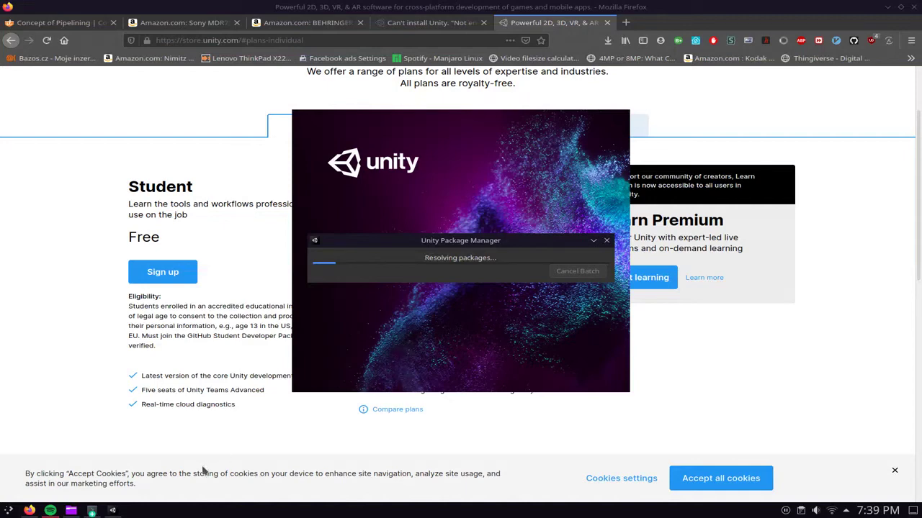
# Check the terminal output and the desktop while the new Unity project loads, and bring the windows back.
pyautogui.moveTo(106, 511)
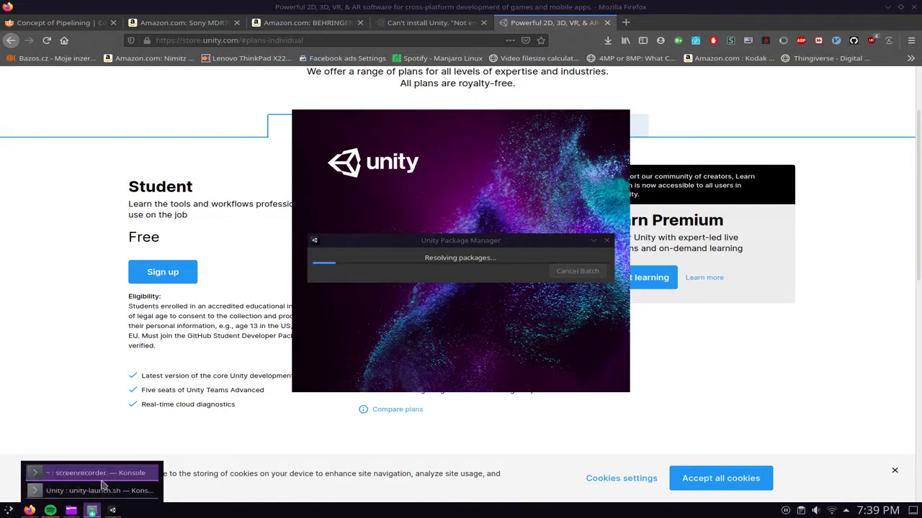
pyautogui.click(94, 491)
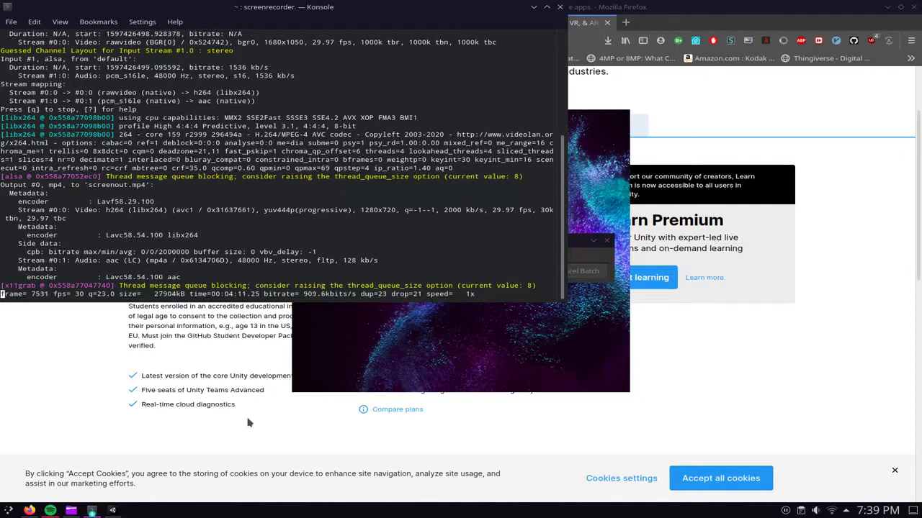
pyautogui.click(266, 419)
pyautogui.click(112, 510)
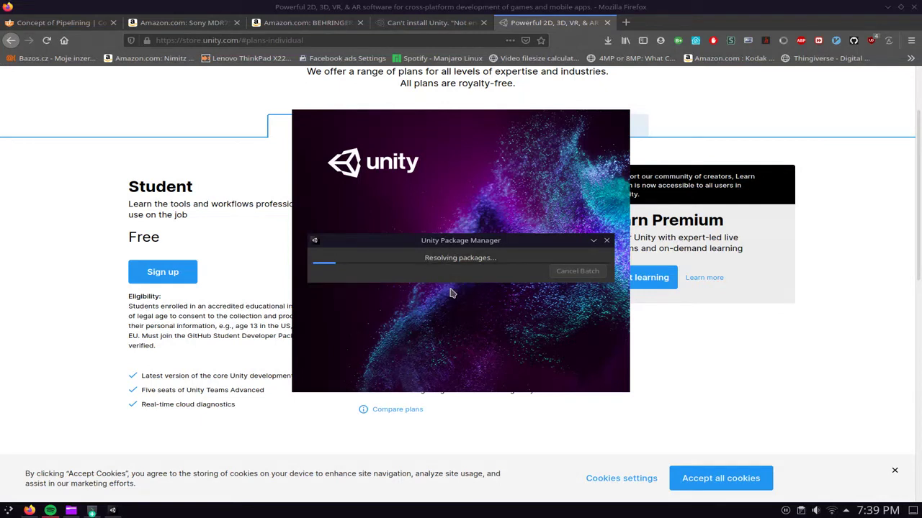
pyautogui.click(916, 511)
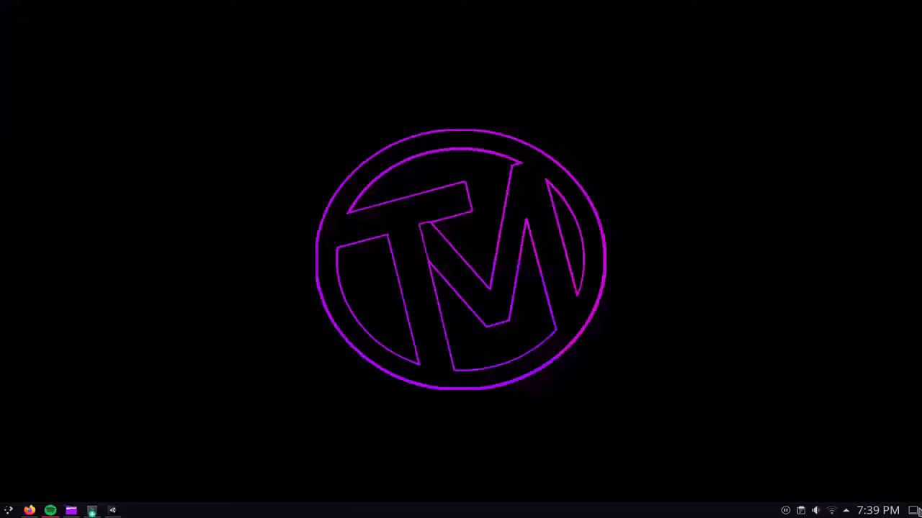
pyautogui.click(111, 511)
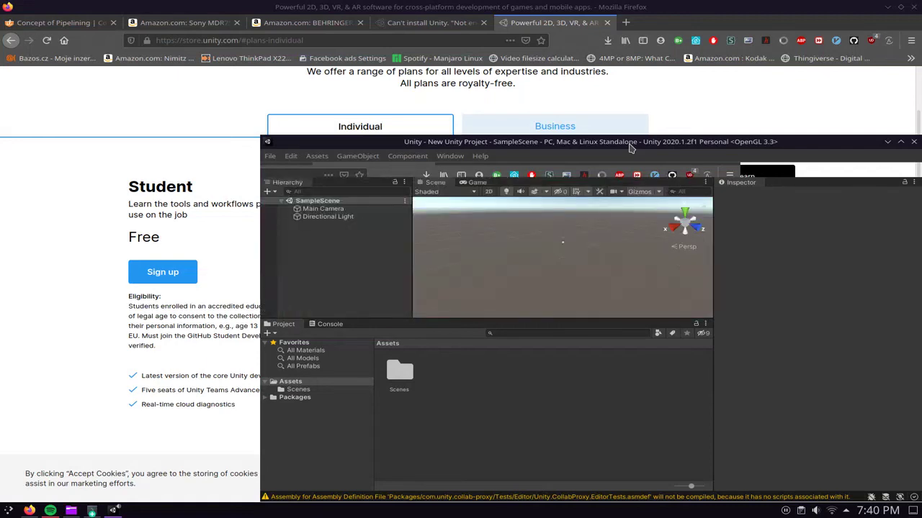
# Maximize the Unity editor window and show the project's Scenes folder and the list of Packages.
pyautogui.moveTo(630, 147); pyautogui.dragTo(526, 113)
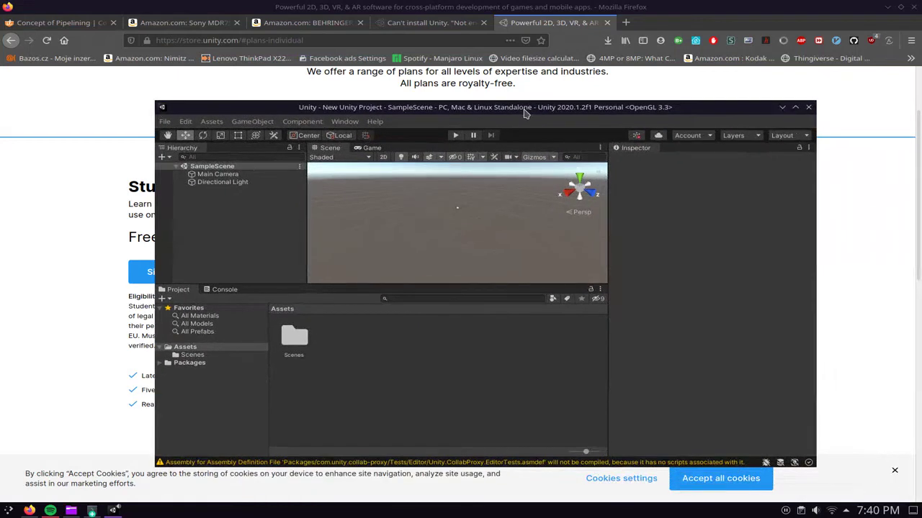
pyautogui.doubleClick(526, 113)
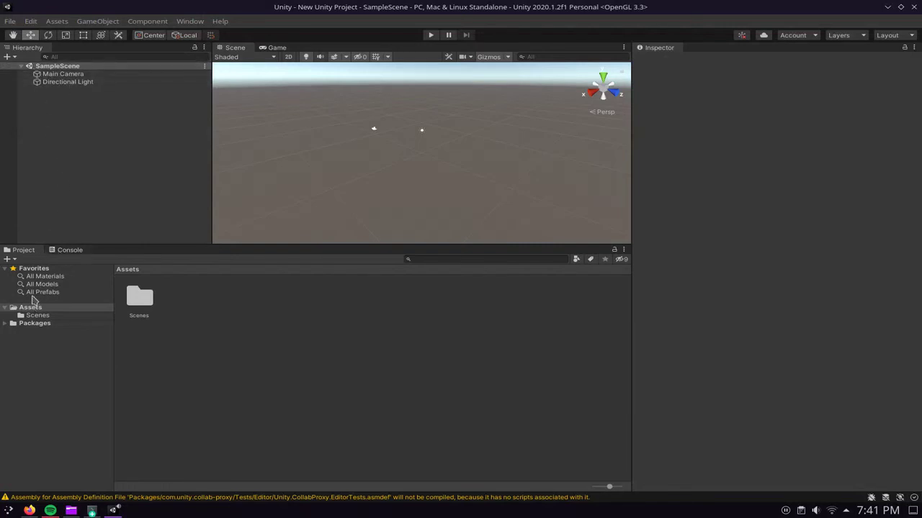
pyautogui.click(42, 284)
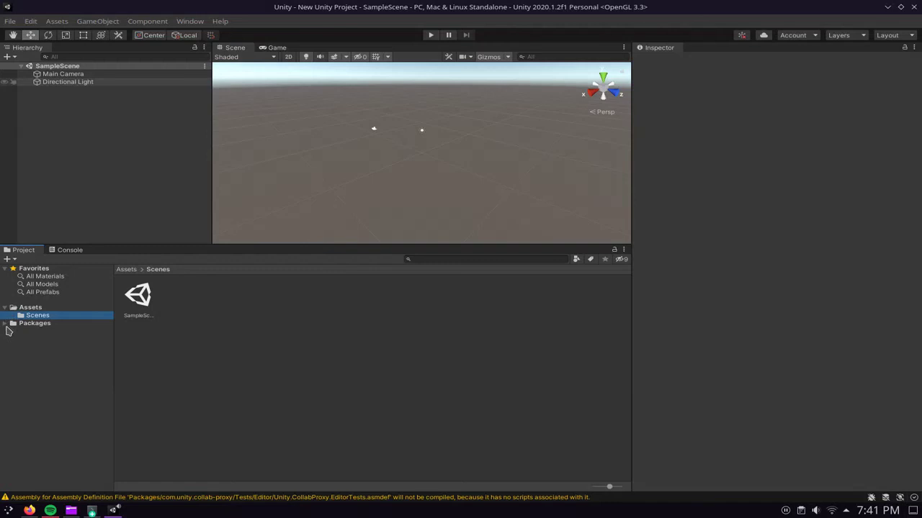
pyautogui.click(5, 323)
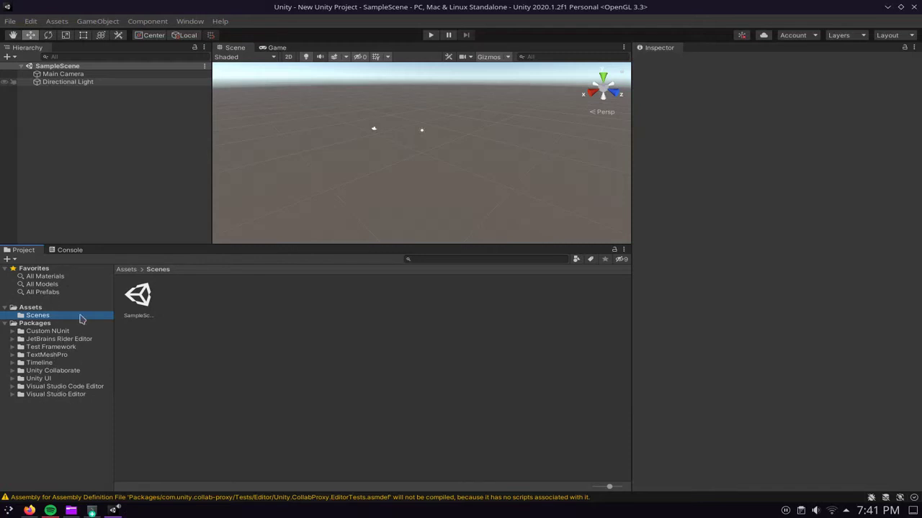
# View the Game view, return to the Scene view, and look through the asset types that can be created.
pyautogui.click(274, 48)
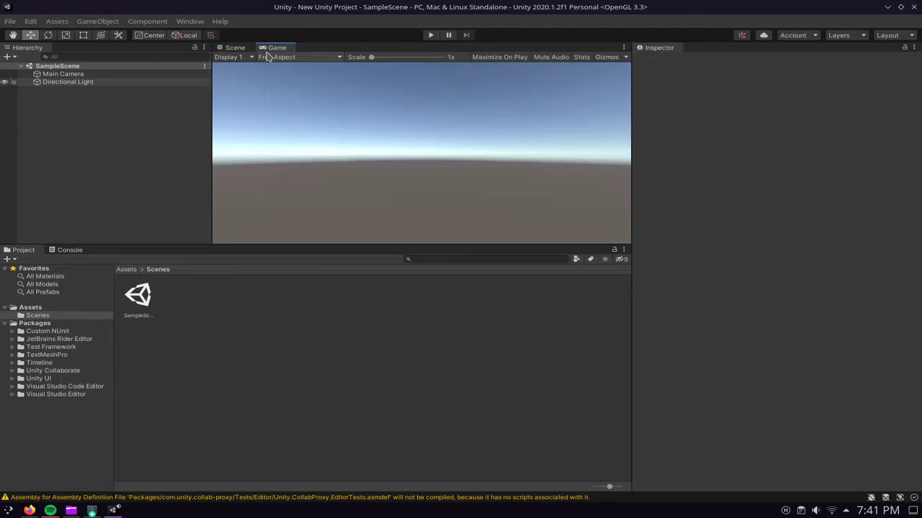
pyautogui.click(242, 49)
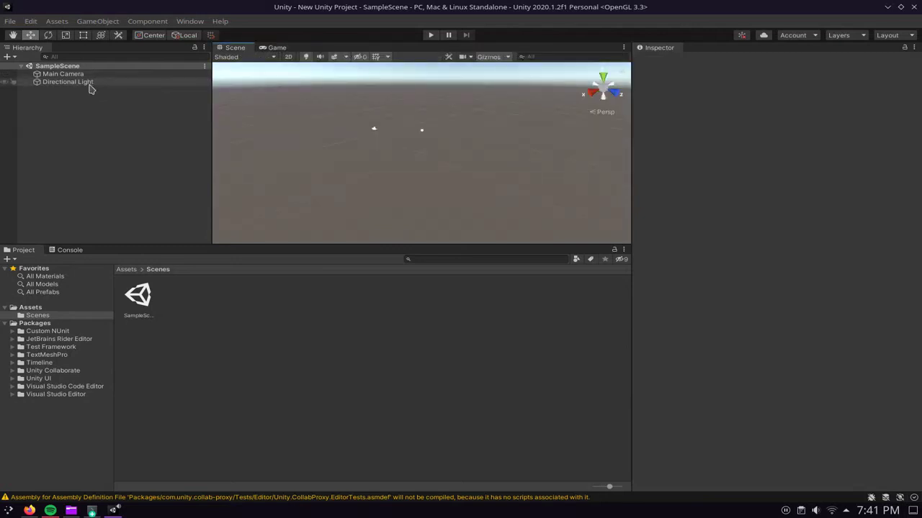
pyautogui.click(57, 21)
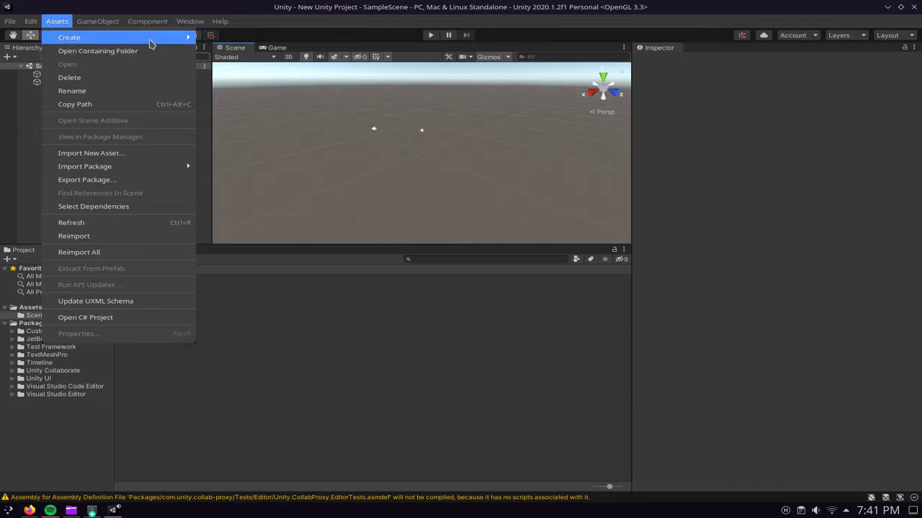
pyautogui.moveTo(160, 42)
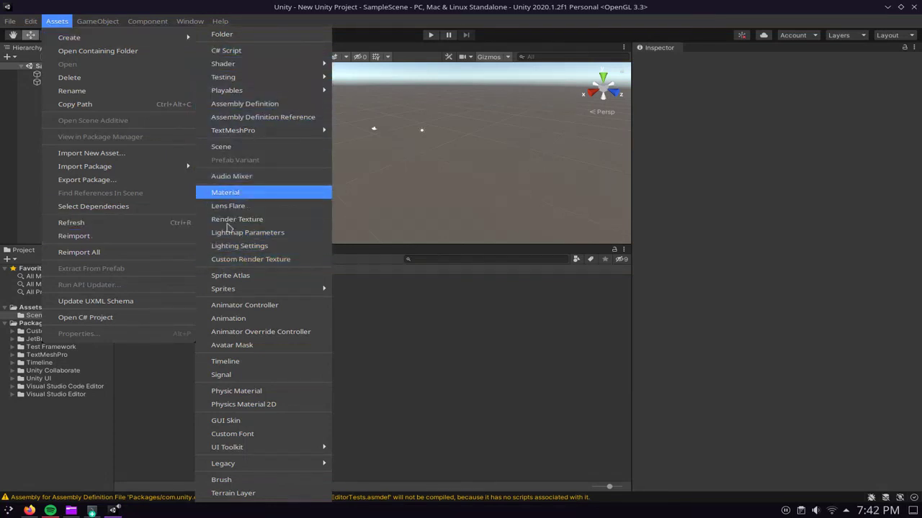
pyautogui.click(384, 294)
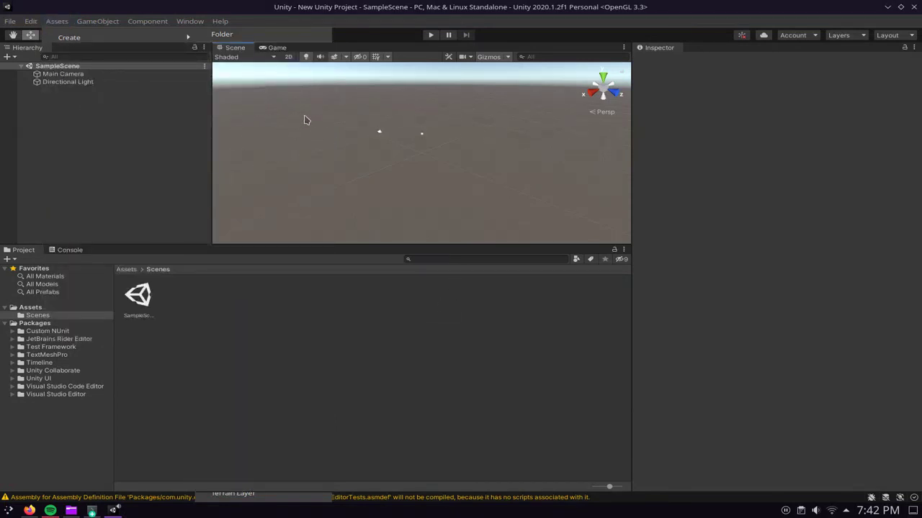
# Move the Directional Light in the Scene view to about X 1.23, Y 2.87, Z -2.12.
pyautogui.moveTo(414, 167); pyautogui.dragTo(414, 160, button='right')
pyautogui.moveTo(444, 122)
pyautogui.mouseDown()
pyautogui.moveTo(395, 159)
pyautogui.moveTo(472, 95)
pyautogui.moveTo(440, 115)
pyautogui.mouseUp()
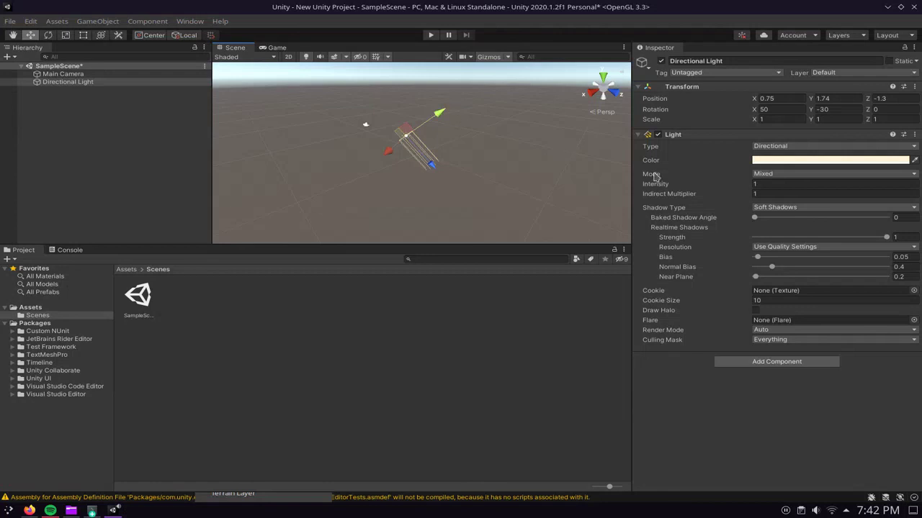
pyautogui.moveTo(430, 169); pyautogui.dragTo(481, 166)
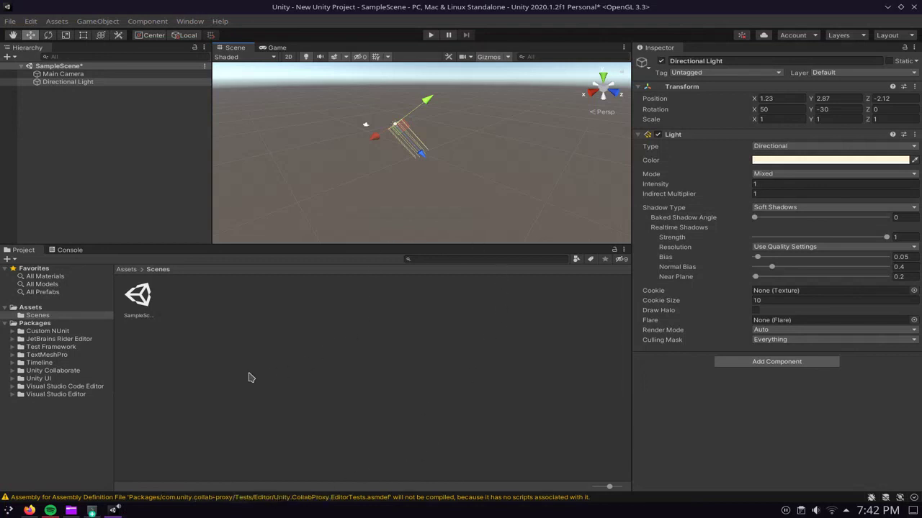
# Close the Unity editor, stop the running unity-launch.sh script, and close its terminal window.
pyautogui.click(912, 6)
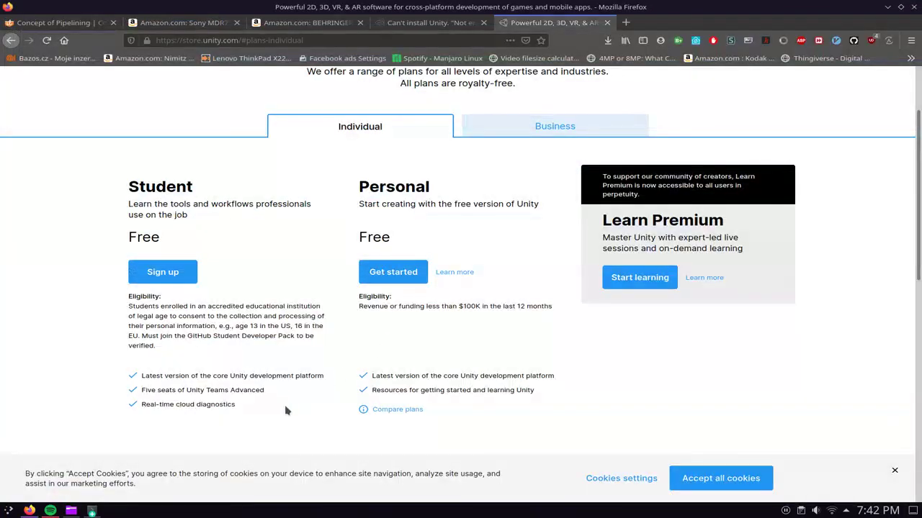
pyautogui.click(92, 512)
pyautogui.click(100, 481)
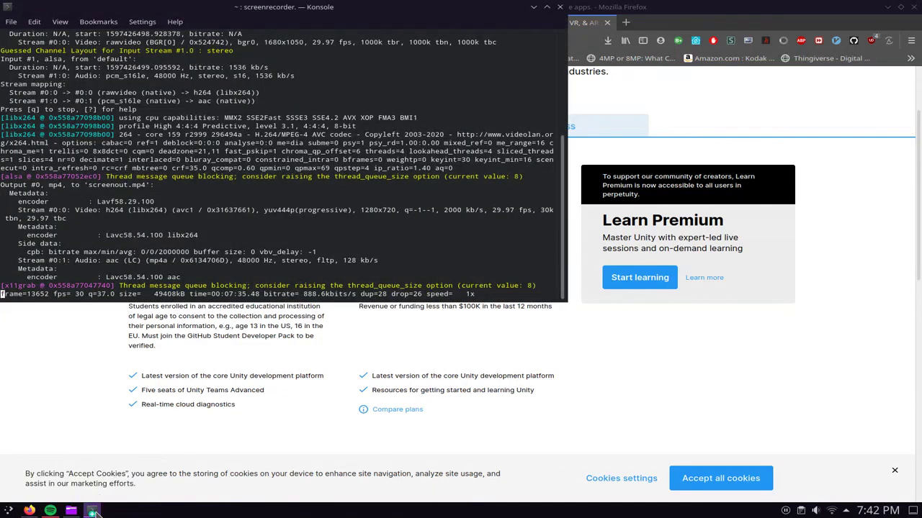
pyautogui.click(92, 512)
pyautogui.click(108, 490)
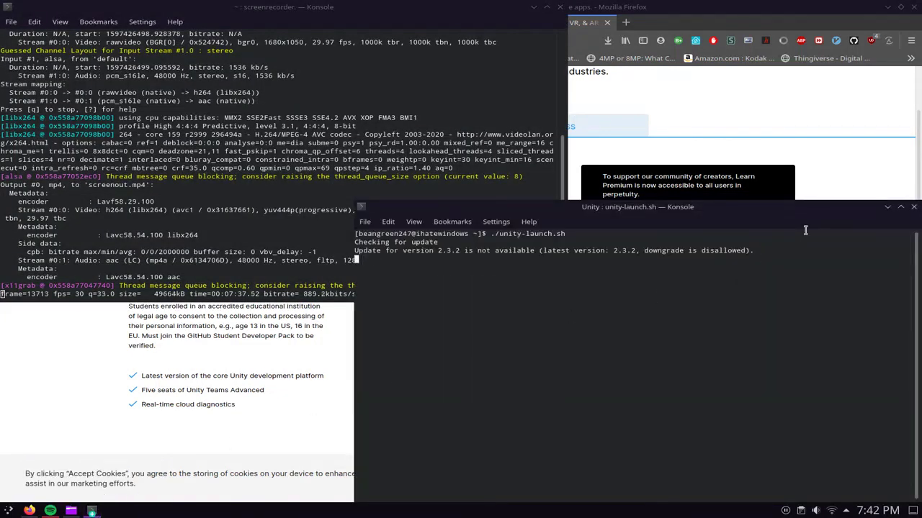
pyautogui.hotkey('ctrl', 'c')
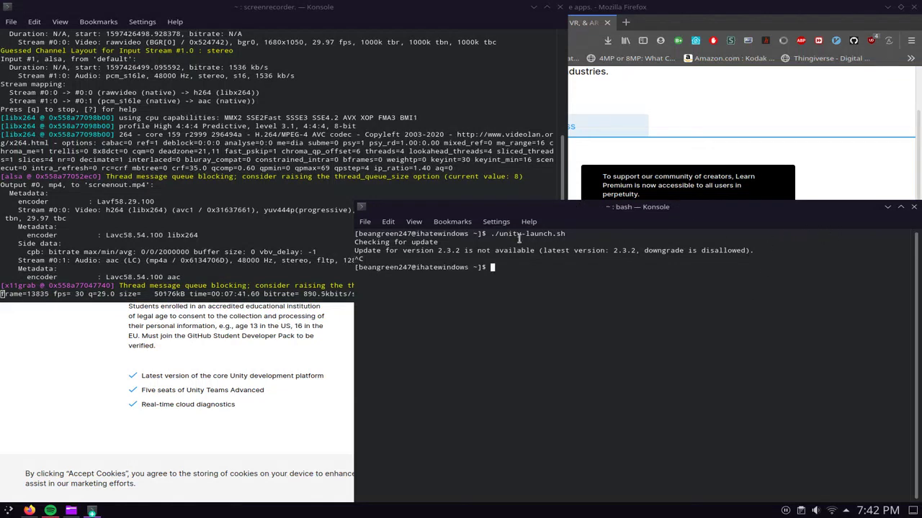
pyautogui.click(913, 207)
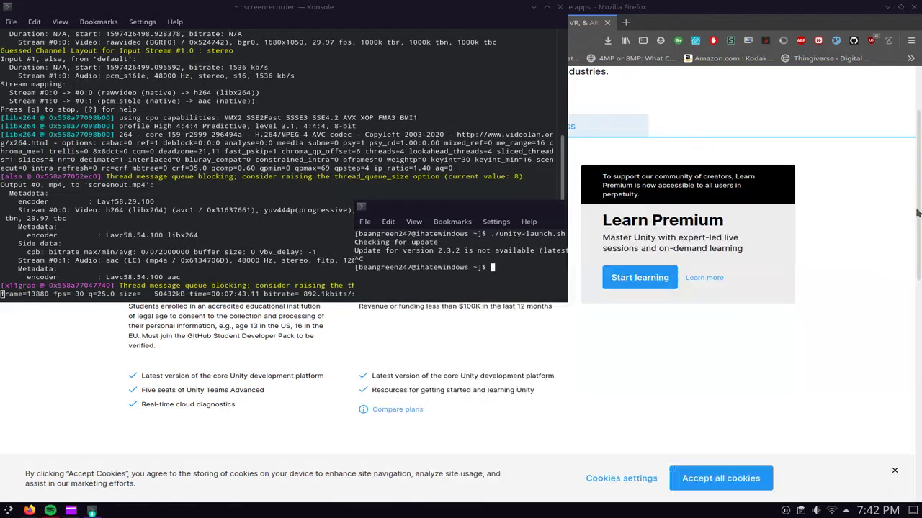